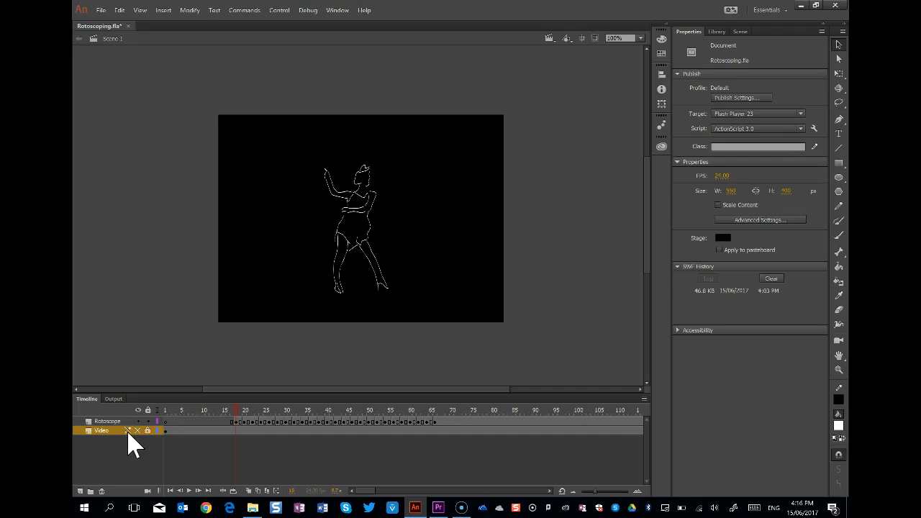
# - Show the Video layer and hide the Rotoscope layer to review the original footage on its own
pyautogui.click(232, 414)
pyautogui.moveTo(233, 415); pyautogui.dragTo(219, 415)
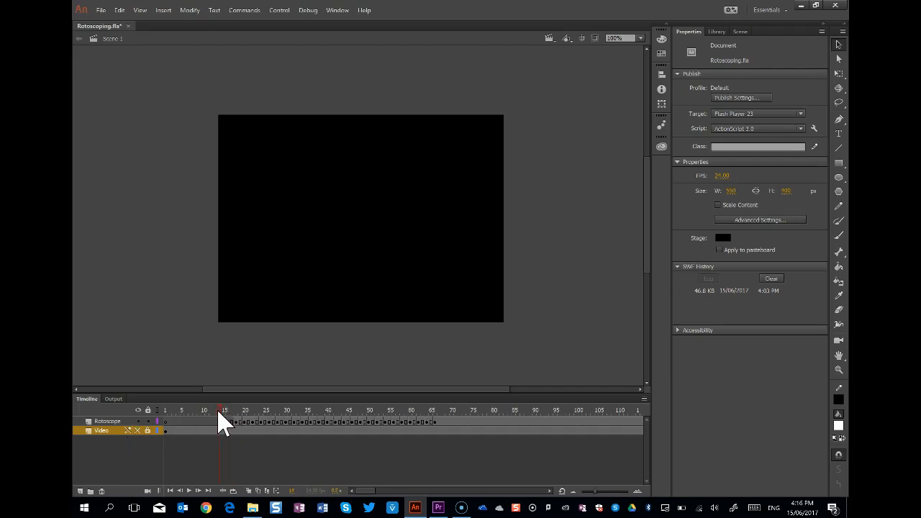
pyautogui.click(138, 431)
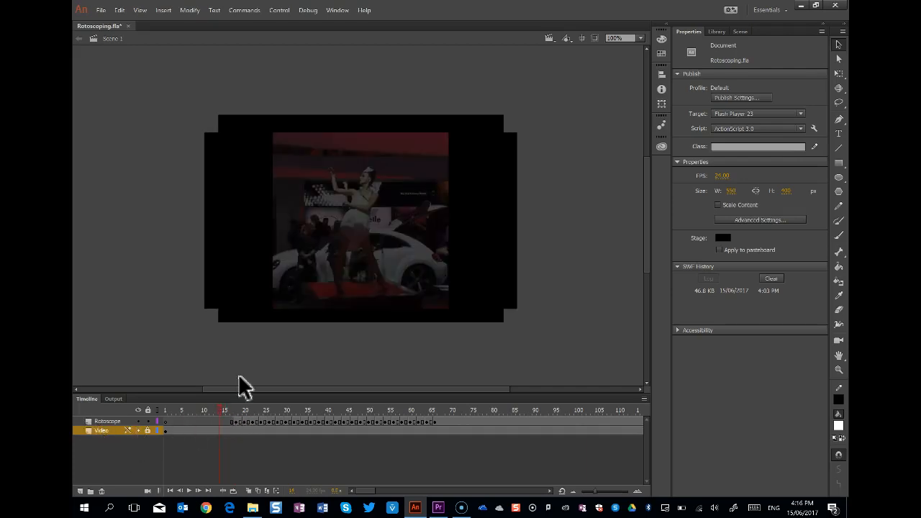
pyautogui.click(139, 422)
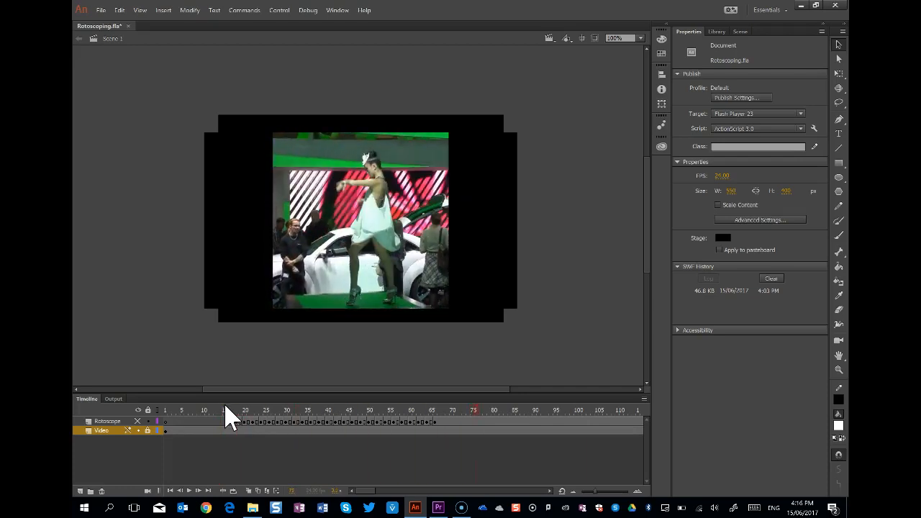
# - Show the Rotoscope layer again and play its outlines over the video footage
pyautogui.click(138, 422)
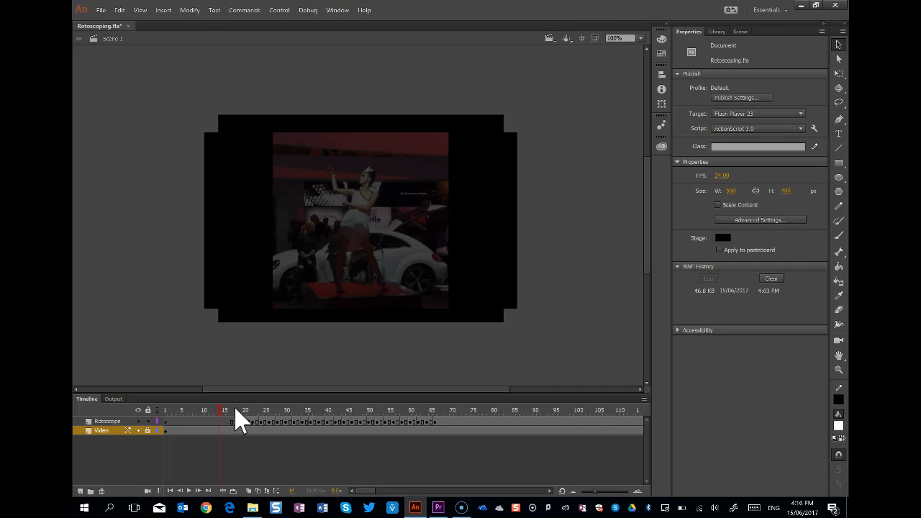
pyautogui.press('Return')
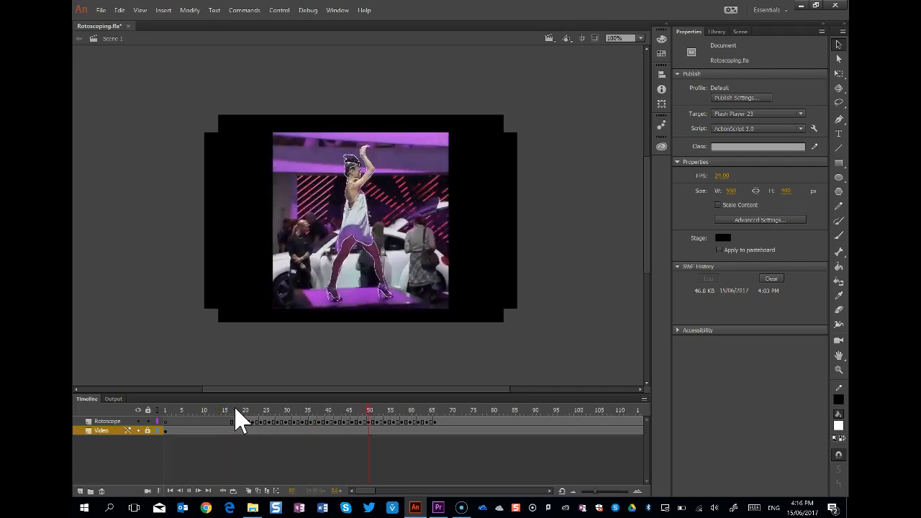
pyautogui.press('Return')
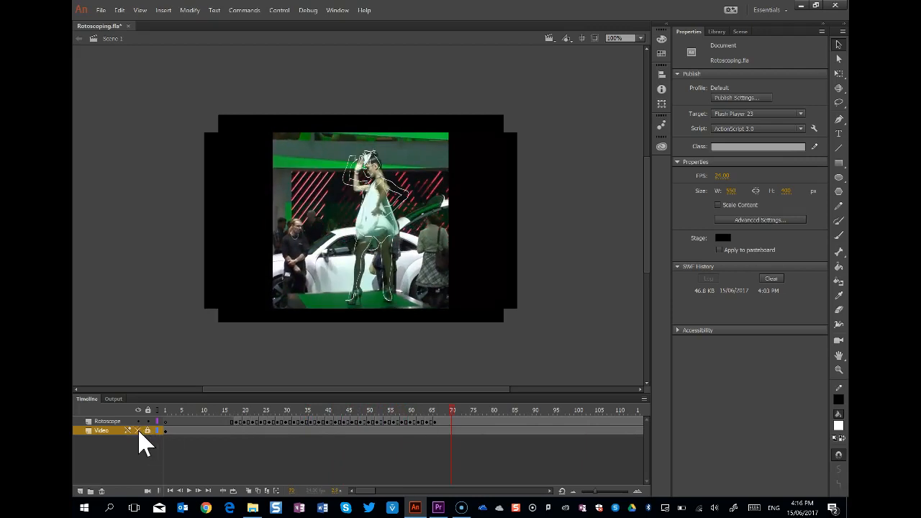
# - Hide the Video layer and play the rotoscoped outlines alone from about frame 15
pyautogui.click(138, 431)
pyautogui.click(224, 411)
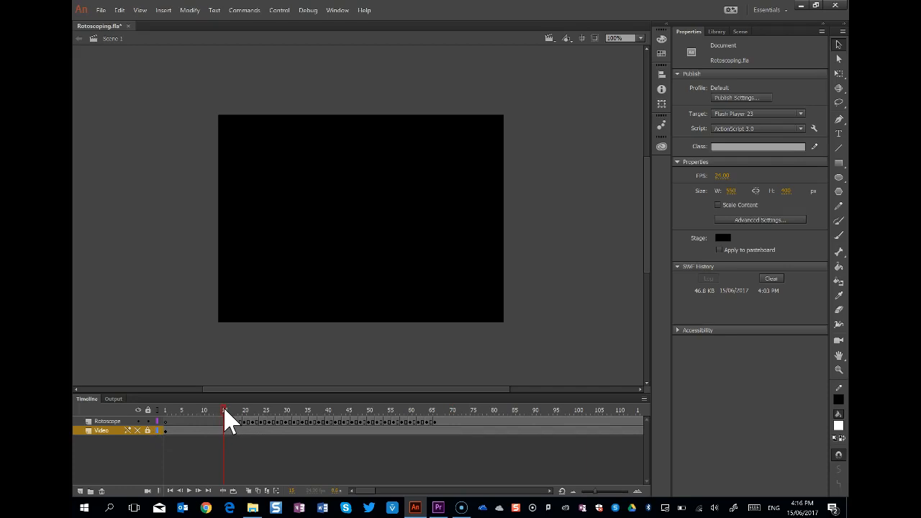
pyautogui.press('Return')
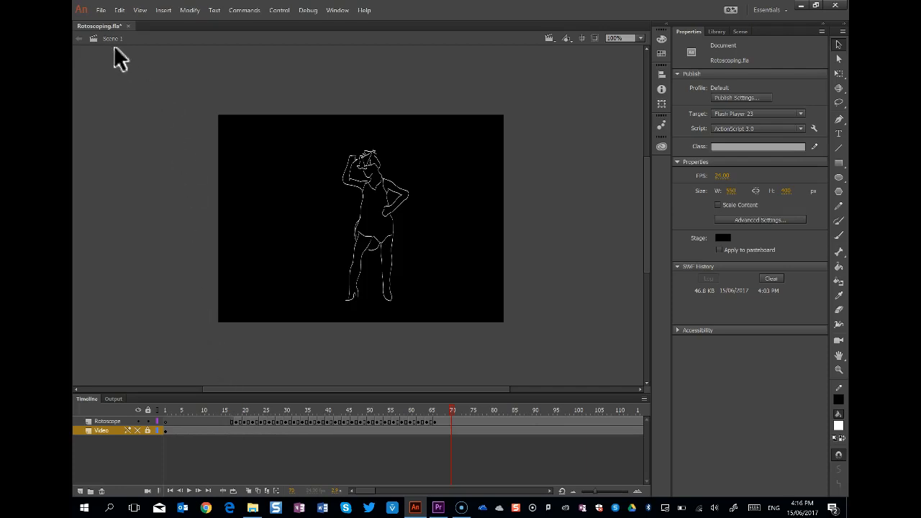
# - Export the animation as a video to Rotoscoping.mov on the desktop, ignoring the stage color to generate an alpha channel
pyautogui.click(100, 10)
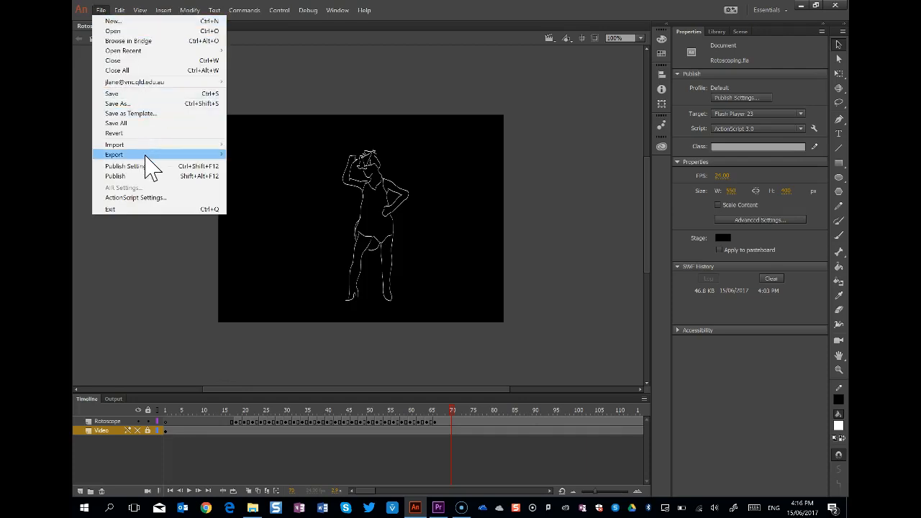
pyautogui.moveTo(146, 155)
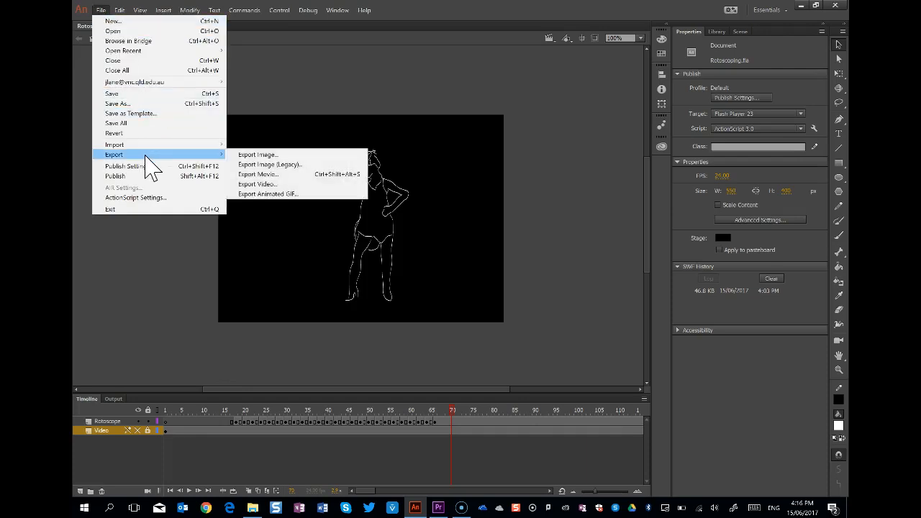
pyautogui.click(281, 187)
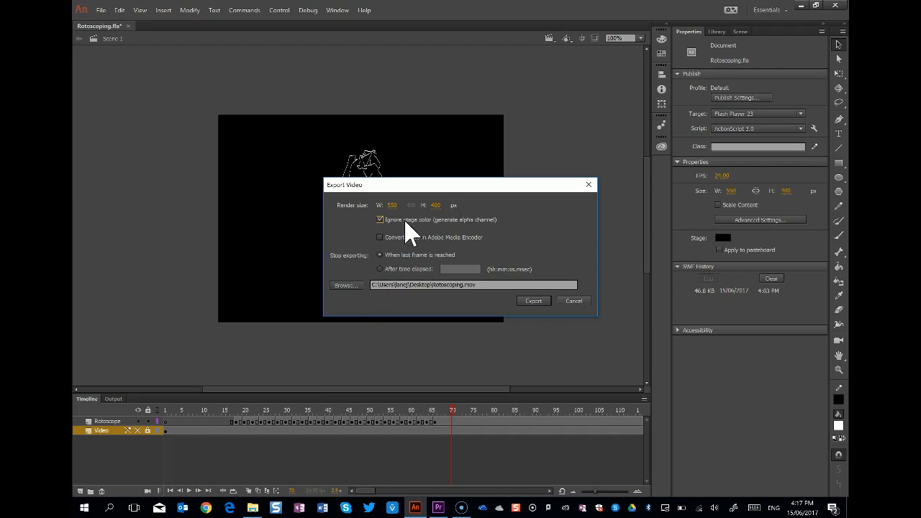
pyautogui.click(534, 301)
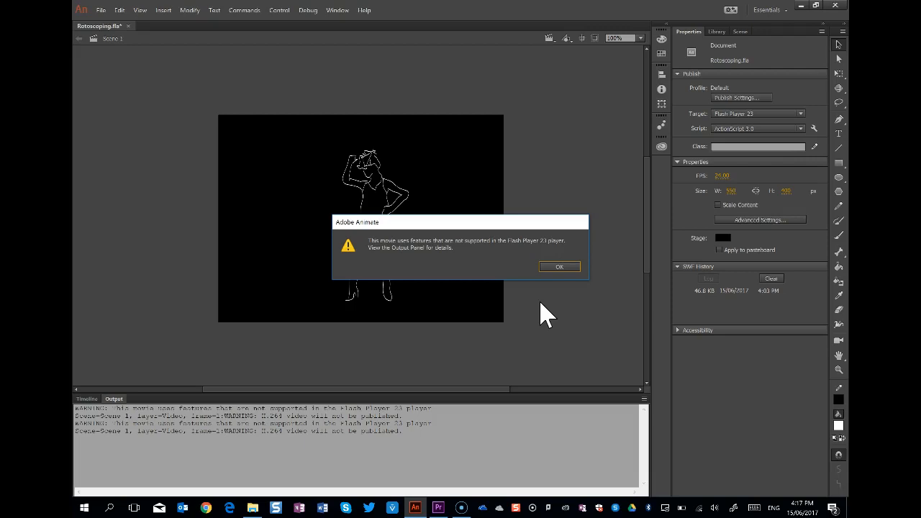
pyautogui.click(562, 266)
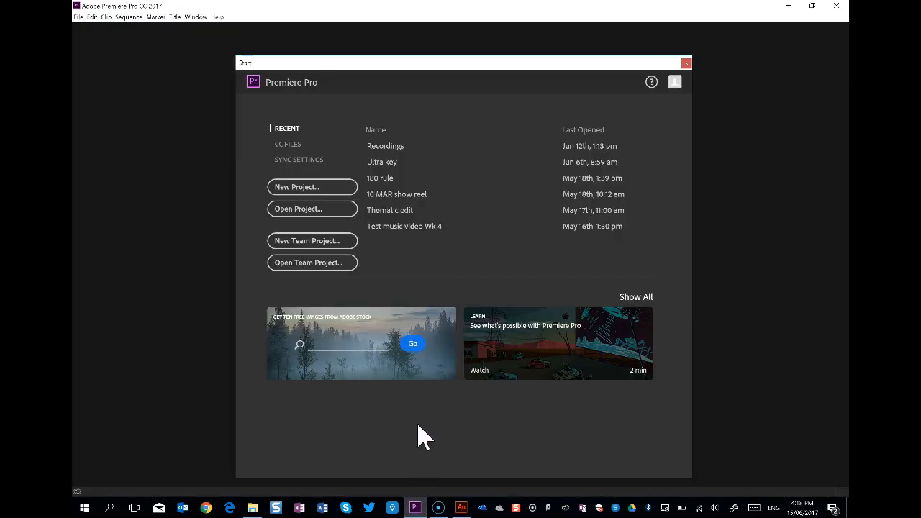
# - Switch to Premiere Pro and create a new project named "Rotoscoping for music video"
pyautogui.click(290, 186)
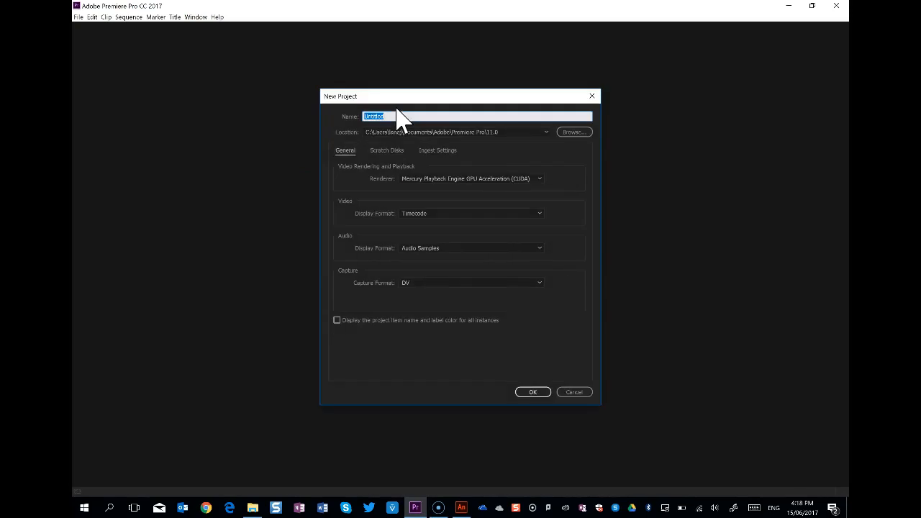
pyautogui.write('Rotoscoping for music video')
pyautogui.click(532, 394)
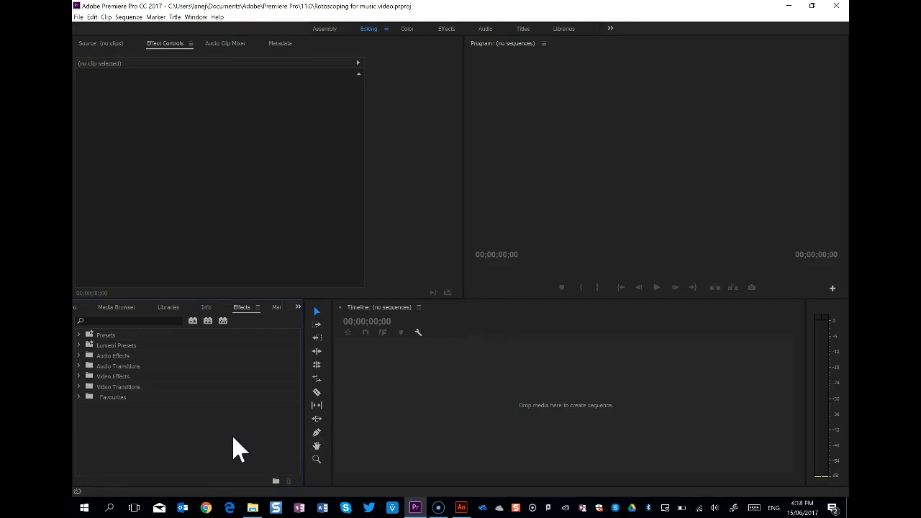
# - Import Rotoscoping.mov and Dean Lewis - Waves.mp3 from the desktop into the project
pyautogui.hotkey('ctrl', 'i')
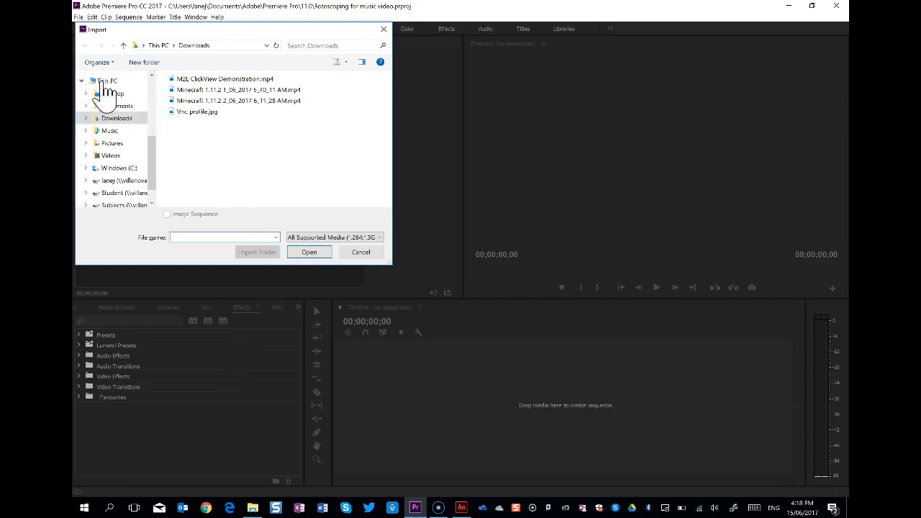
pyautogui.click(113, 94)
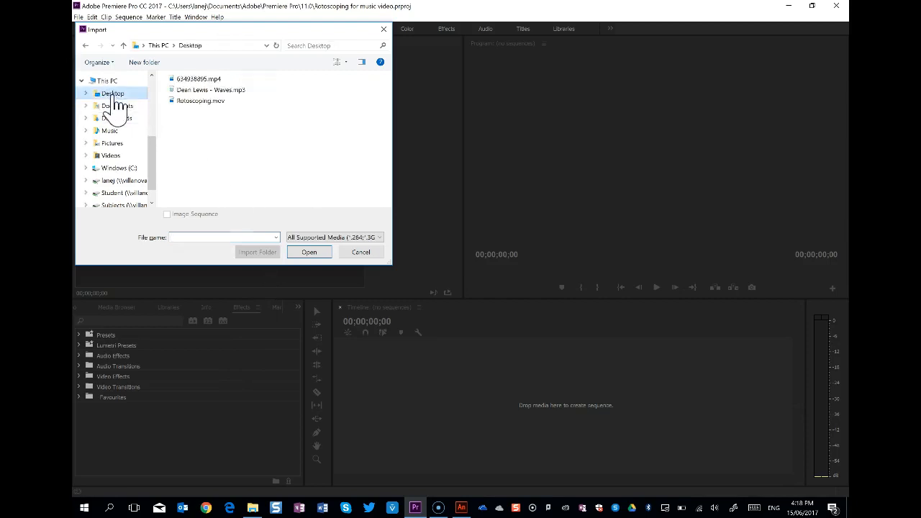
pyautogui.click(205, 105)
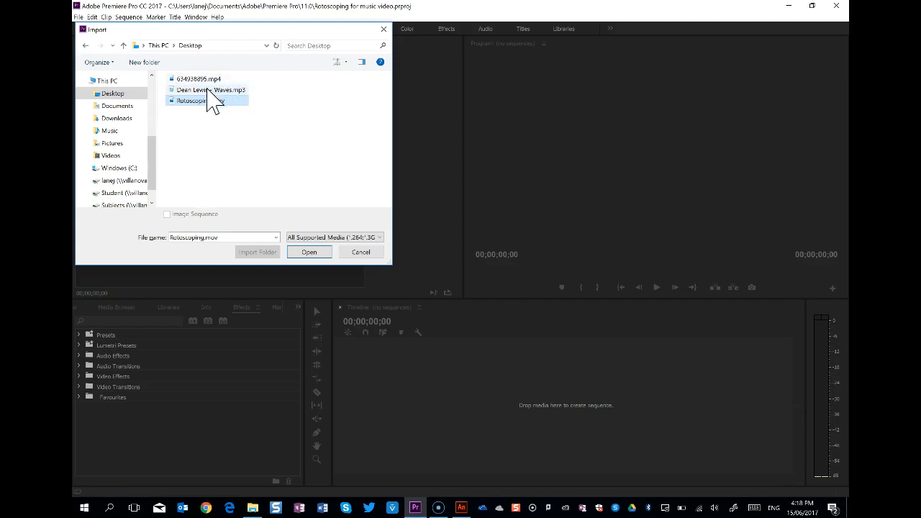
pyautogui.keyDown('ctrl'); pyautogui.click(207, 90); pyautogui.keyUp('ctrl')
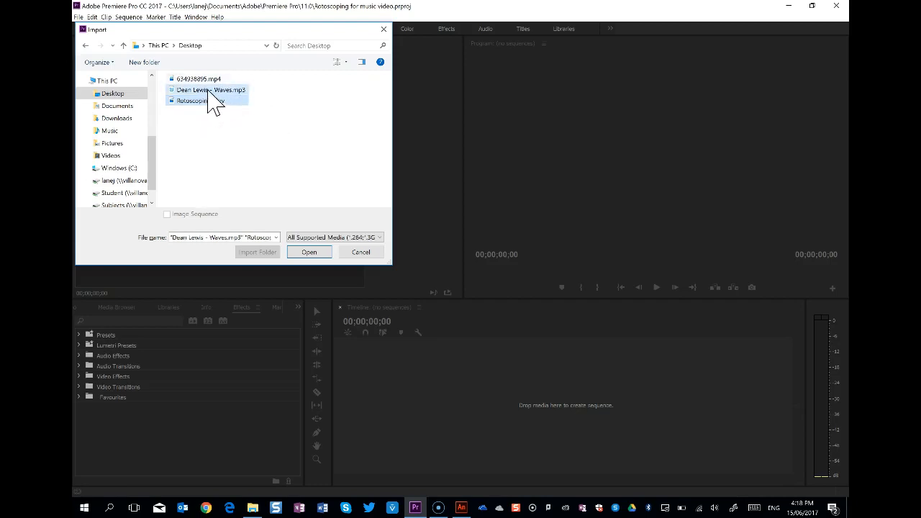
pyautogui.click(309, 253)
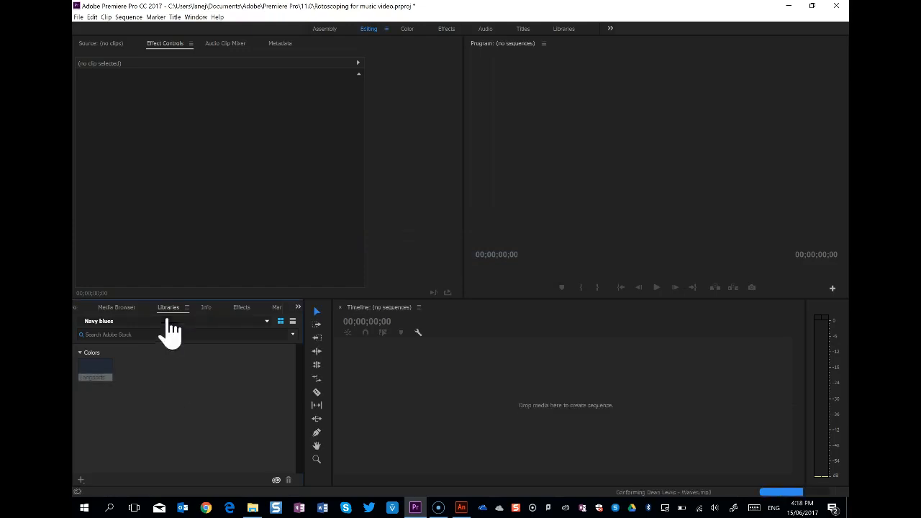
# - Find the imported media in the project and open Rotoscoping.mov in the Source monitor
pyautogui.click(296, 308)
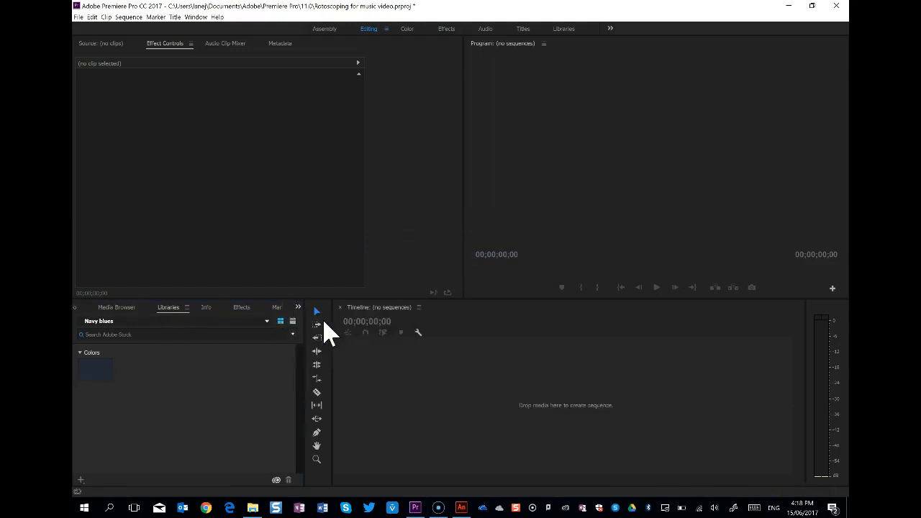
pyautogui.click(324, 321)
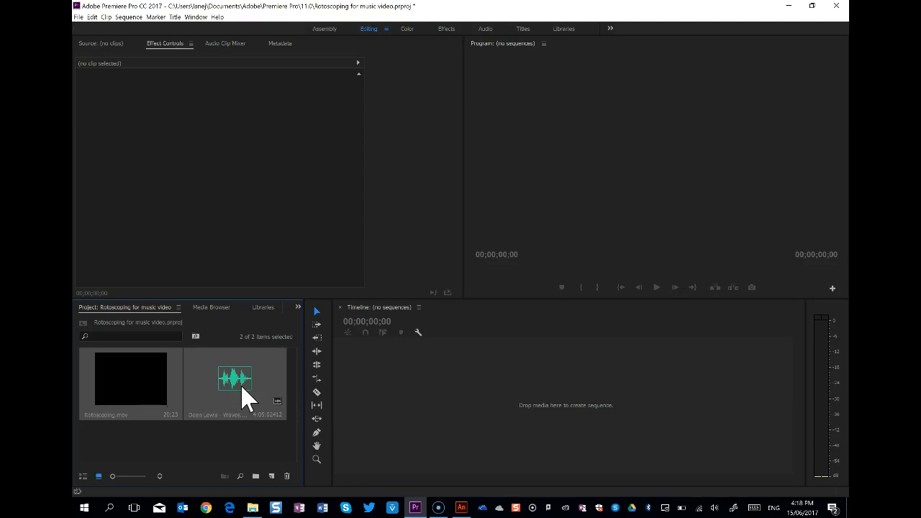
pyautogui.click(126, 385)
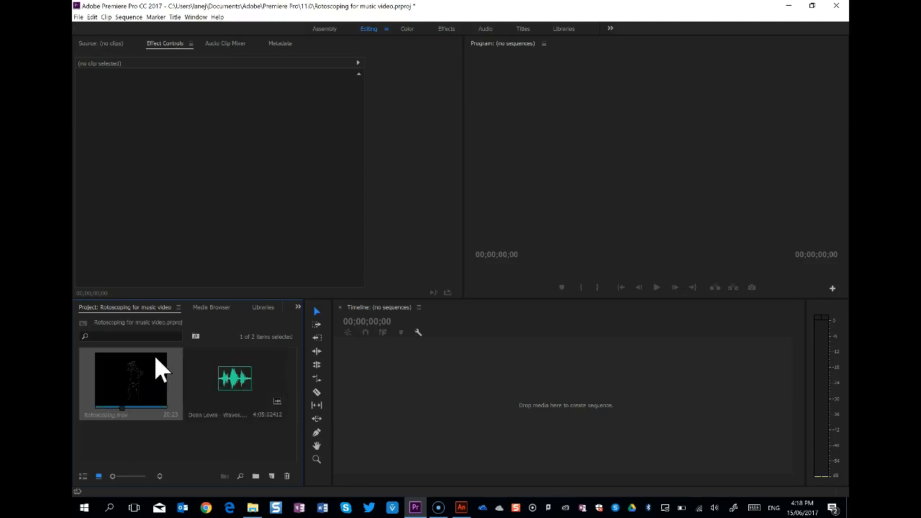
pyautogui.doubleClick(123, 383)
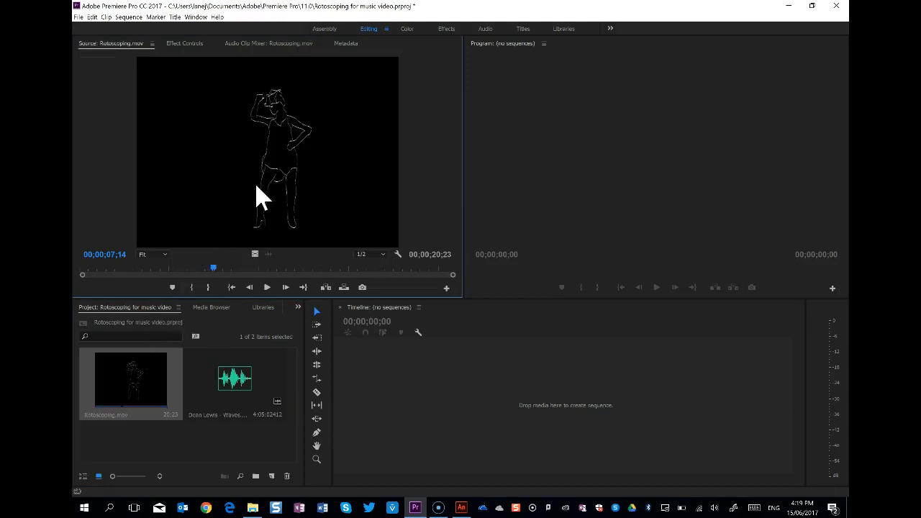
# - Mark the dancing section of Rotoscoping.mov with an in point at 00;00;00;26 and an out point at 00;00;03;02
pyautogui.moveTo(213, 268); pyautogui.dragTo(91, 272)
pyautogui.moveTo(235, 274); pyautogui.dragTo(130, 271)
pyautogui.press('o')
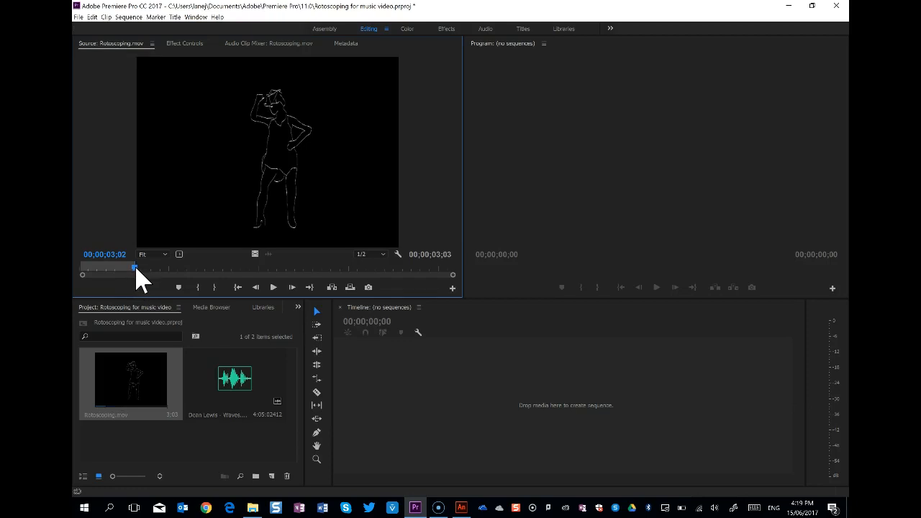
pyautogui.moveTo(136, 270); pyautogui.dragTo(96, 270)
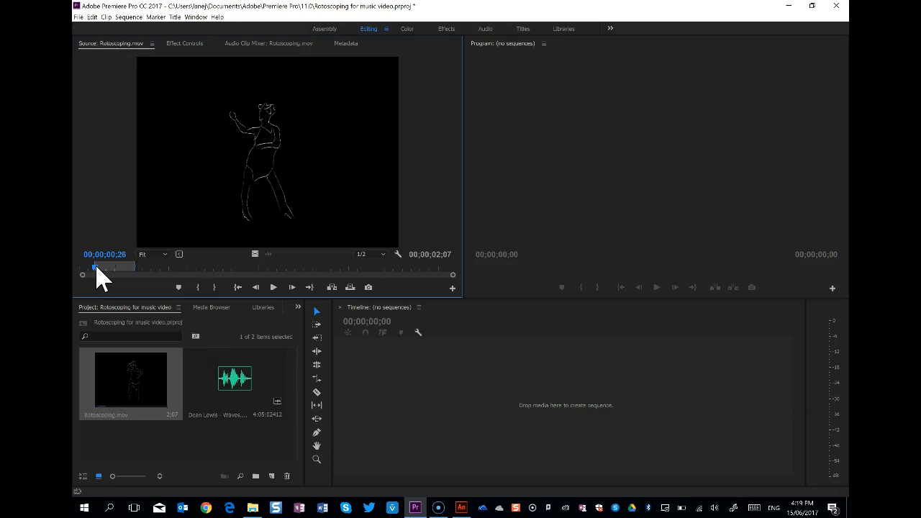
# - Create a new sequence named "Rotoscope for music video" with the AVCHD 1080p24 preset
pyautogui.click(274, 475)
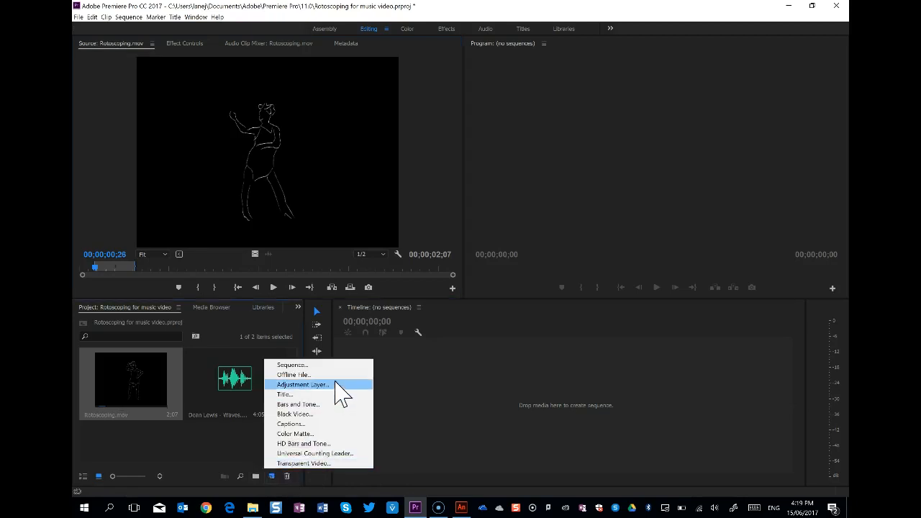
pyautogui.click(295, 366)
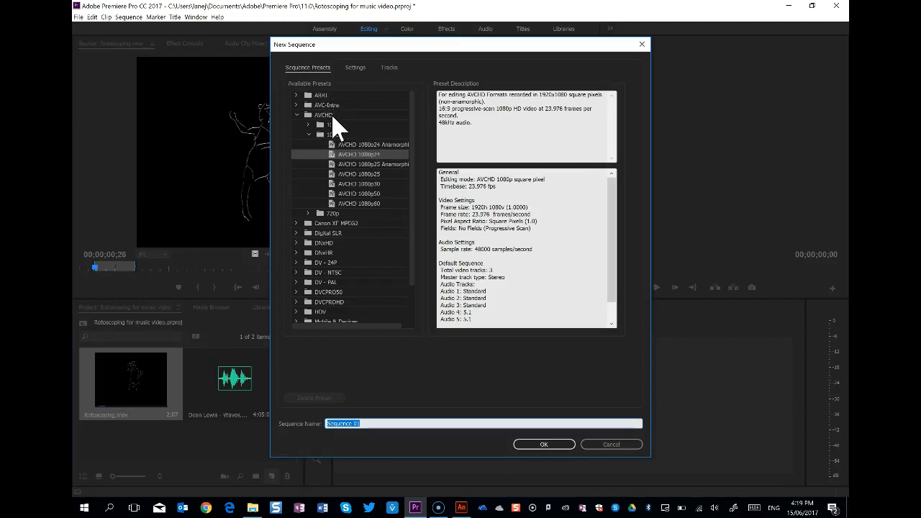
pyautogui.click(368, 156)
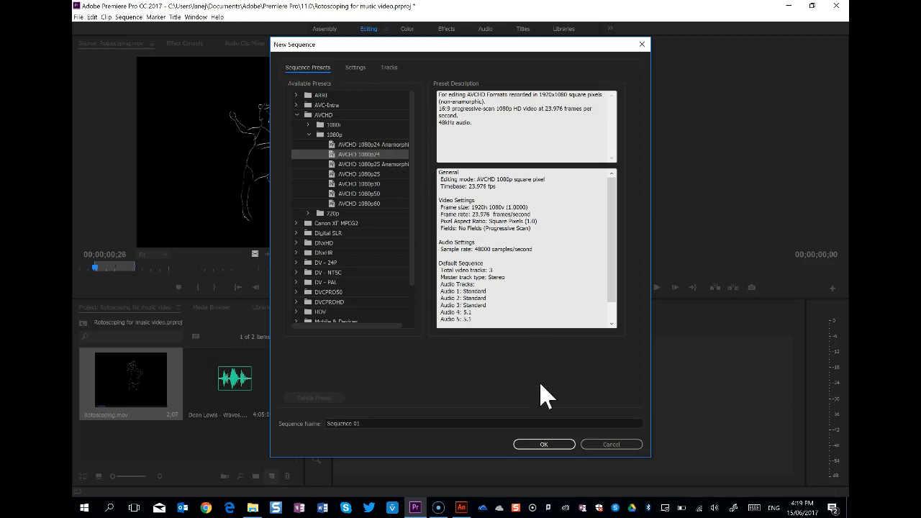
pyautogui.click(383, 423)
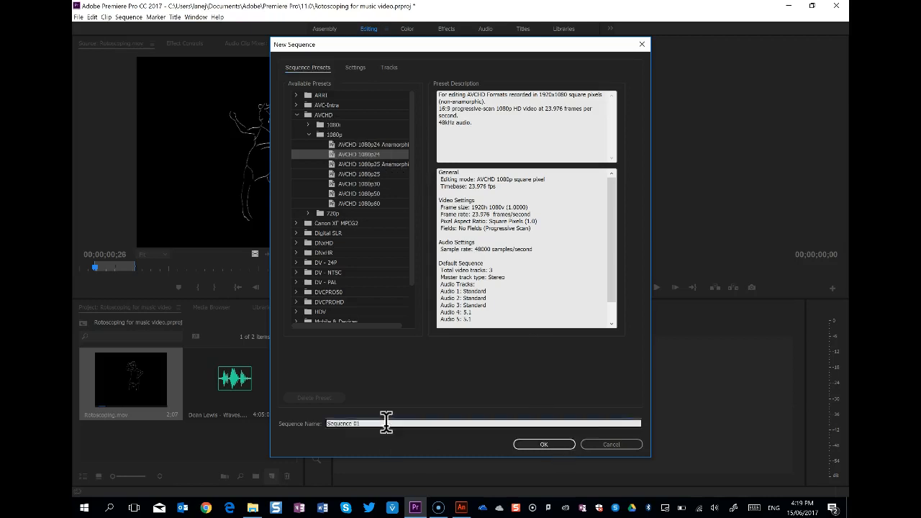
pyautogui.write('Rotoscope for music video')
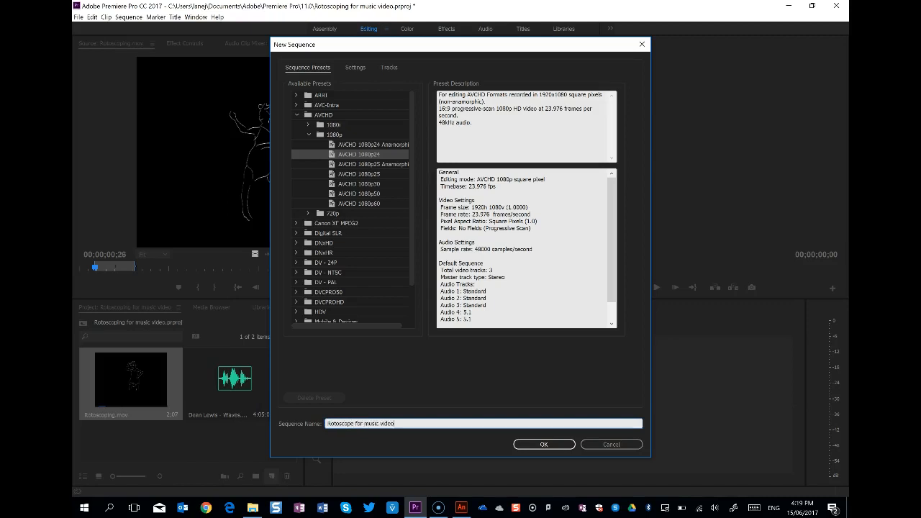
pyautogui.click(542, 444)
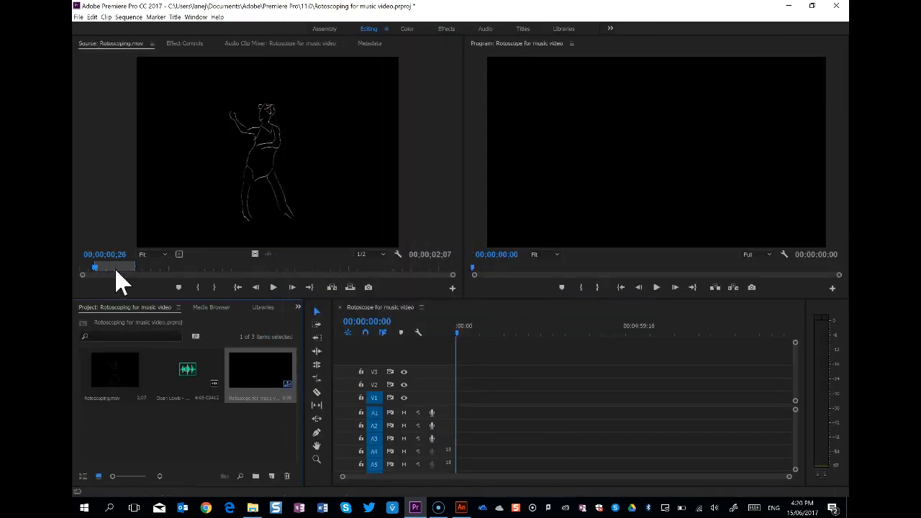
# - Insert the marked Rotoscoping.mov section at the start of track V1, preview it briefly and select the clip
pyautogui.click(332, 287)
pyautogui.moveTo(458, 331); pyautogui.dragTo(452, 332)
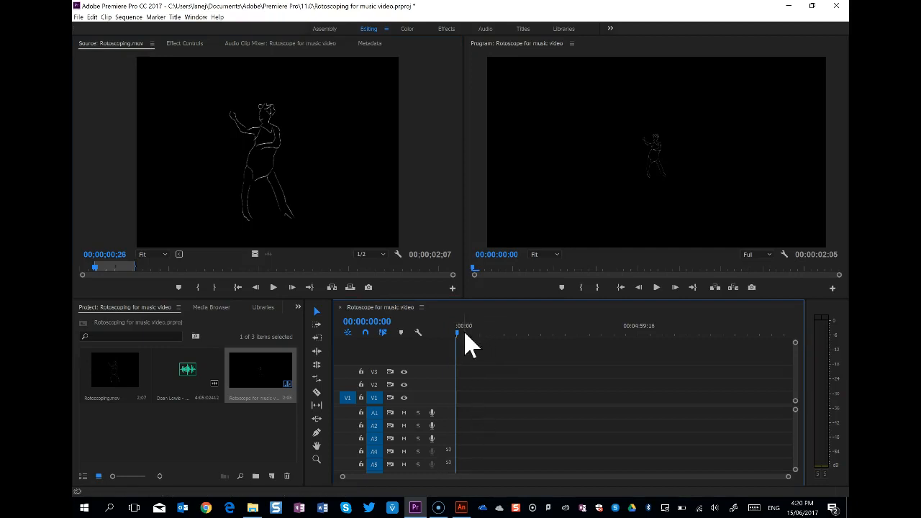
pyautogui.moveTo(788, 478); pyautogui.dragTo(597, 493)
pyautogui.click(513, 336)
pyautogui.moveTo(511, 339); pyautogui.dragTo(479, 338)
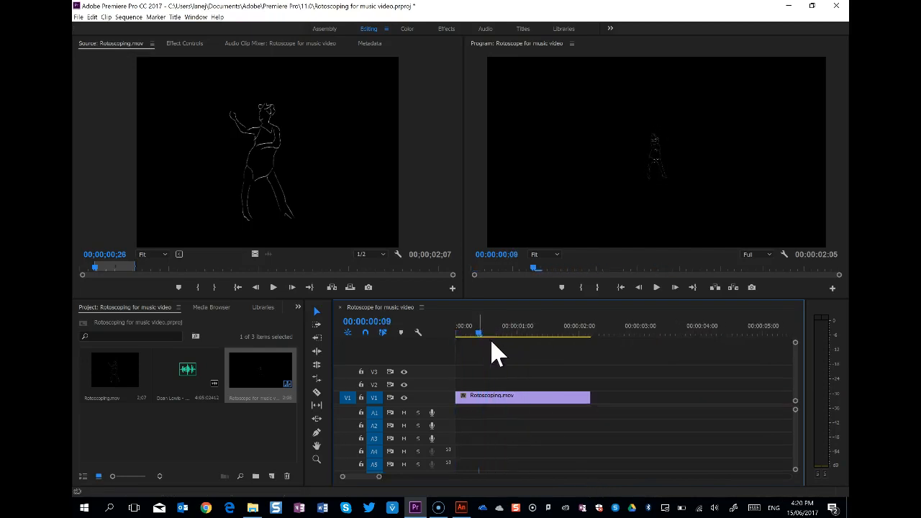
pyautogui.click(504, 400)
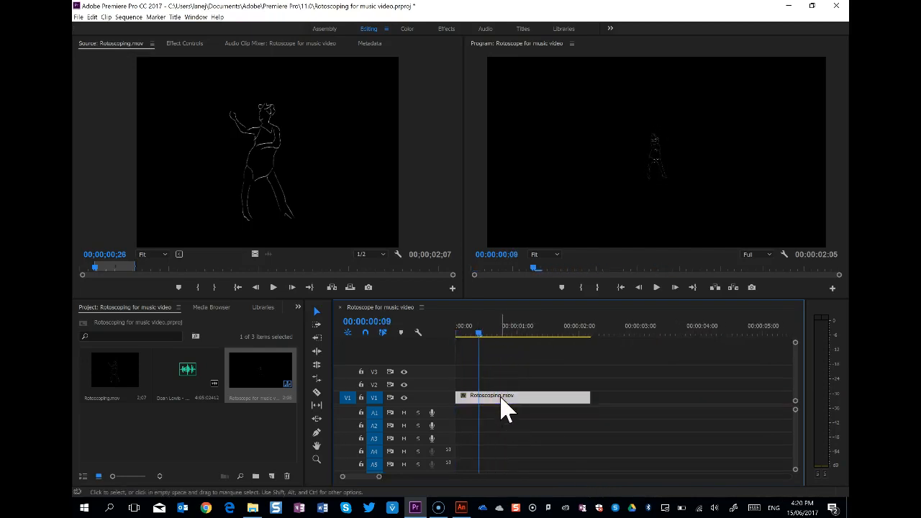
# - Scale the Rotoscoping.mov clip to 323, set its vertical position to 465, and play the sequence from the start
pyautogui.click(193, 46)
pyautogui.moveTo(224, 114); pyautogui.dragTo(344, 113)
pyautogui.moveTo(258, 98); pyautogui.dragTo(207, 99)
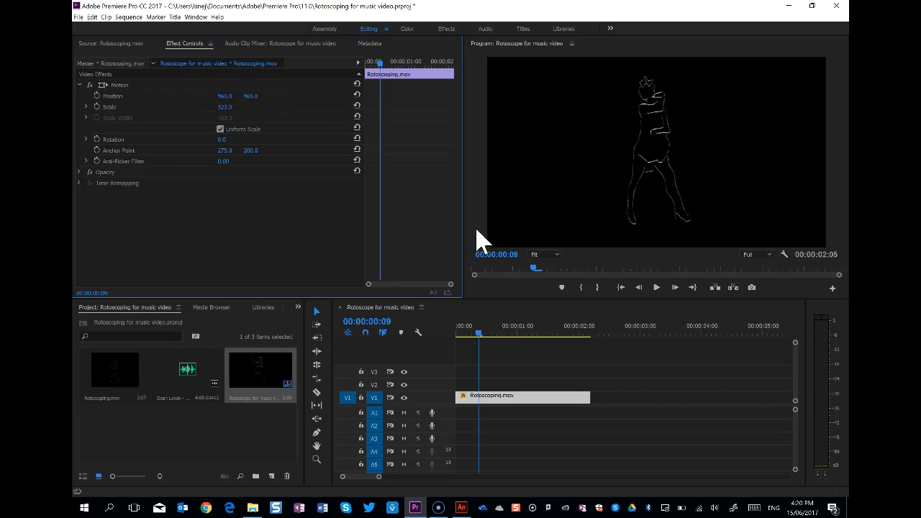
pyautogui.moveTo(479, 333); pyautogui.dragTo(422, 333)
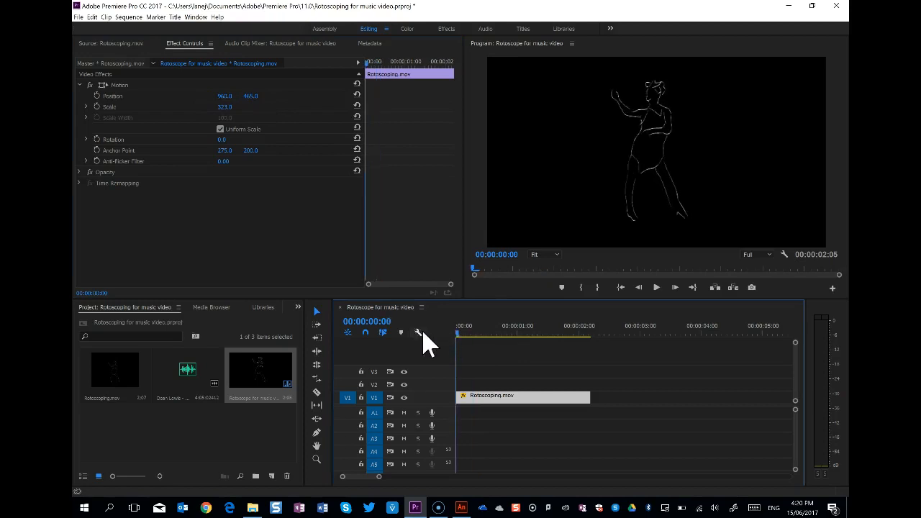
pyautogui.press('space')
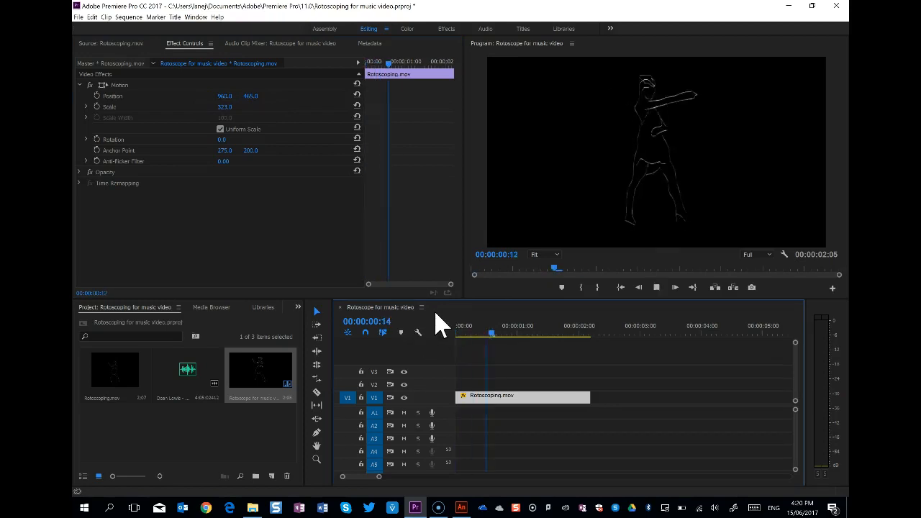
pyautogui.press('space')
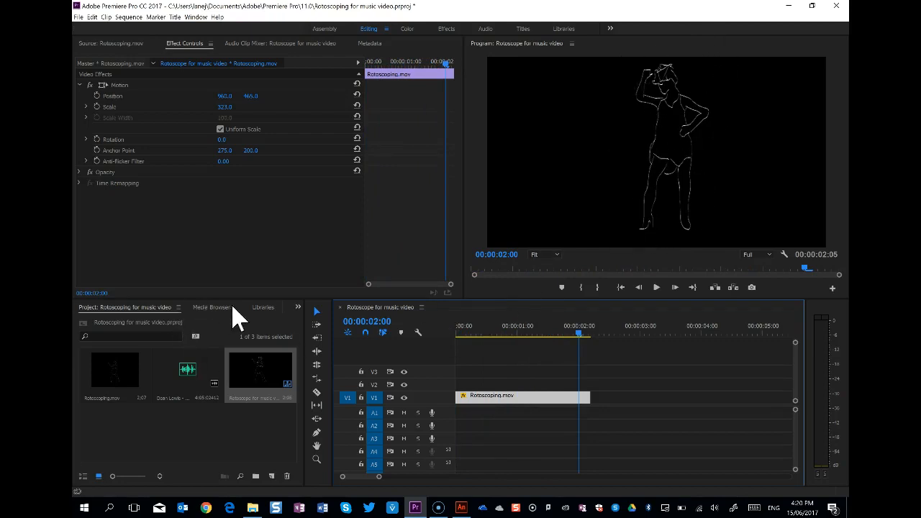
# - Find the Dissolve group of video transitions among the available effects
pyautogui.click(298, 308)
pyautogui.click(298, 307)
pyautogui.click(298, 308)
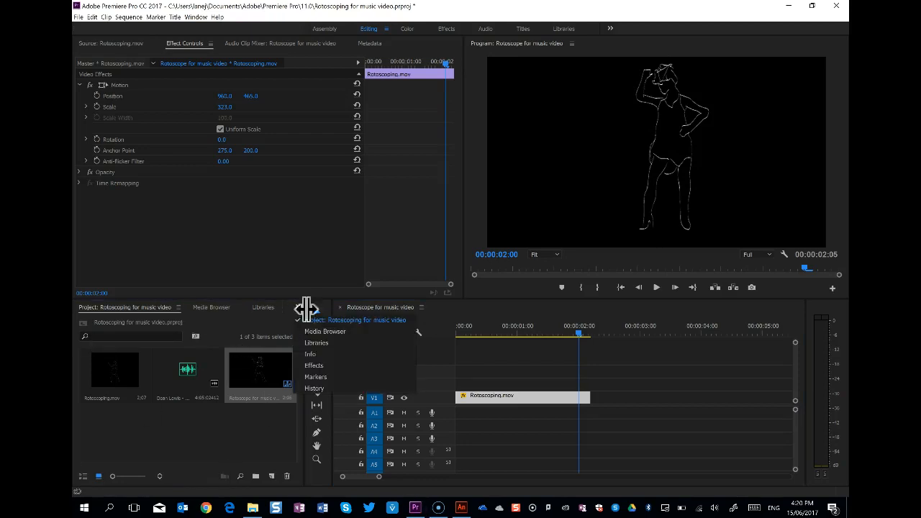
pyautogui.click(320, 365)
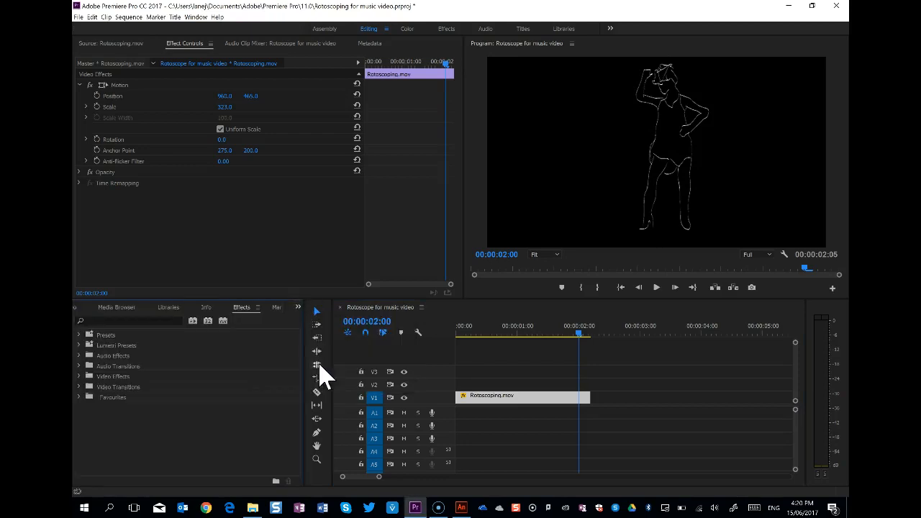
pyautogui.click(80, 376)
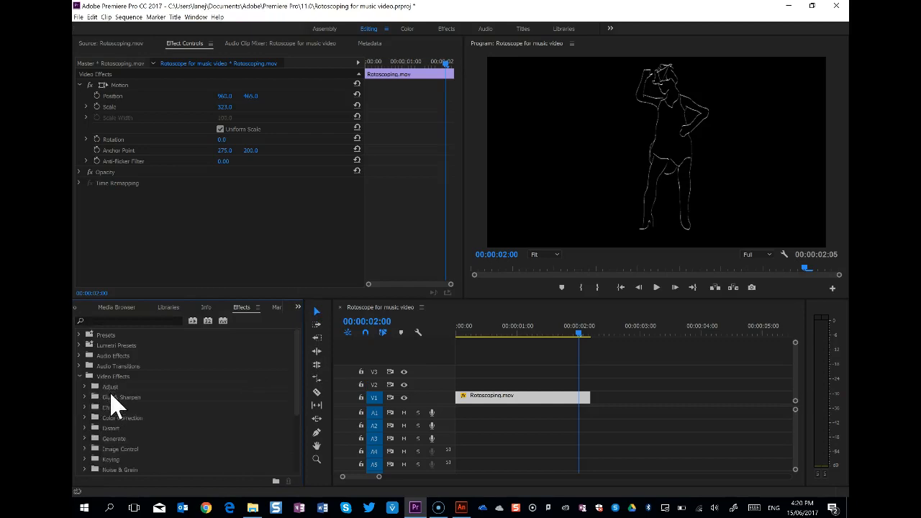
pyautogui.click(81, 377)
pyautogui.click(80, 387)
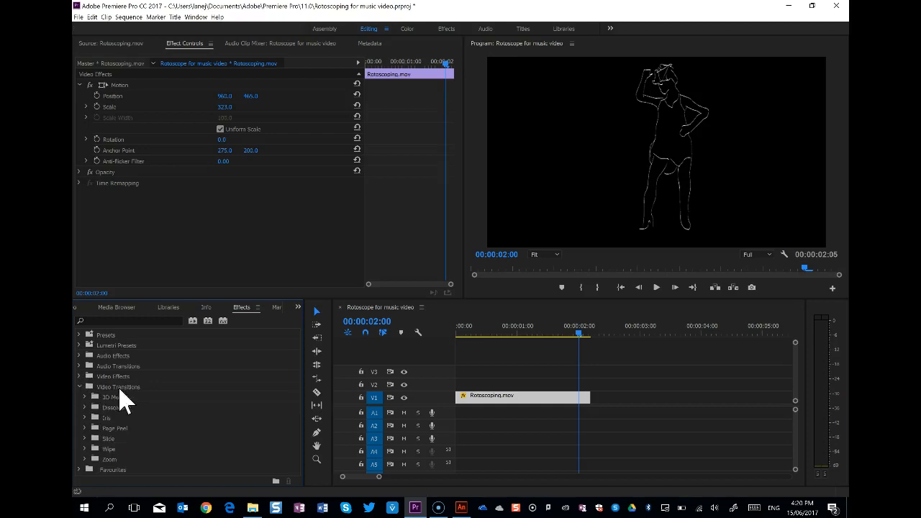
pyautogui.click(85, 408)
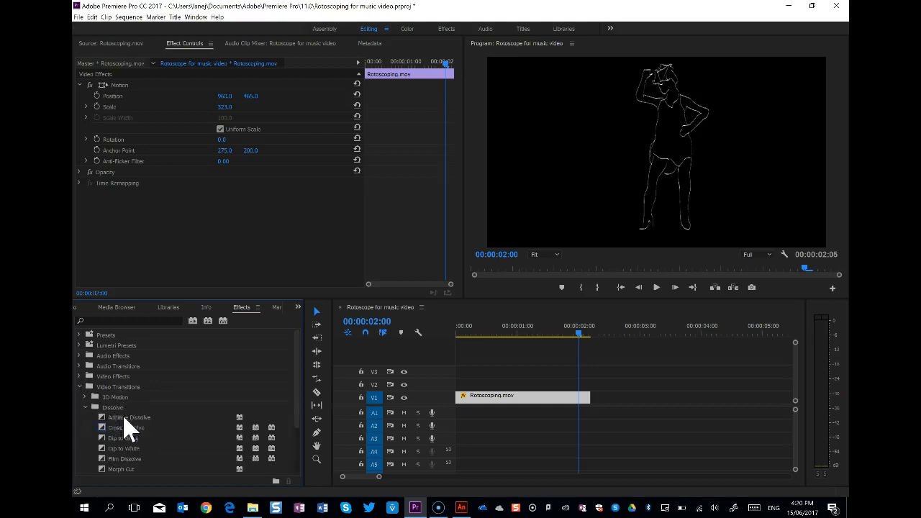
pyautogui.scroll(-1, 132, 438)
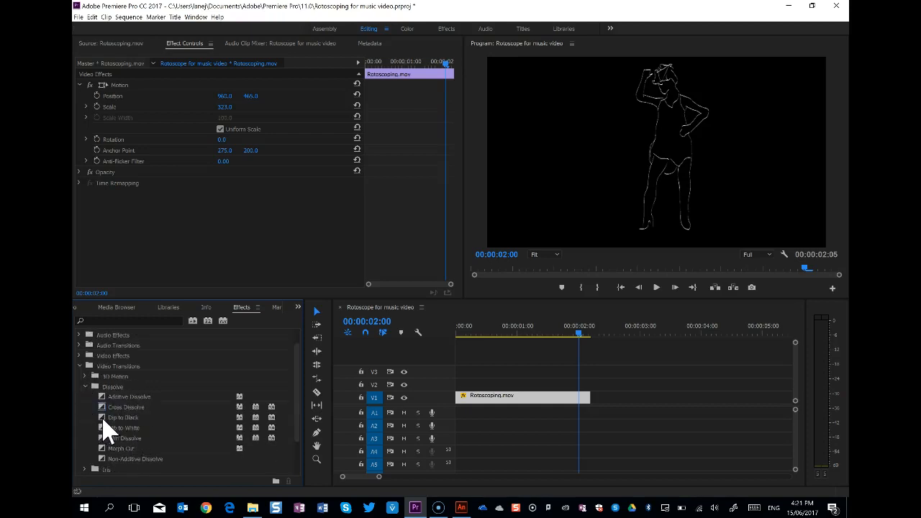
# - Apply the Dip to Black transition to the start of the Rotoscoping.mov clip and preview the fade-in
pyautogui.moveTo(104, 421); pyautogui.dragTo(462, 399)
pyautogui.click(496, 406)
pyautogui.click(459, 329)
pyautogui.press('space')
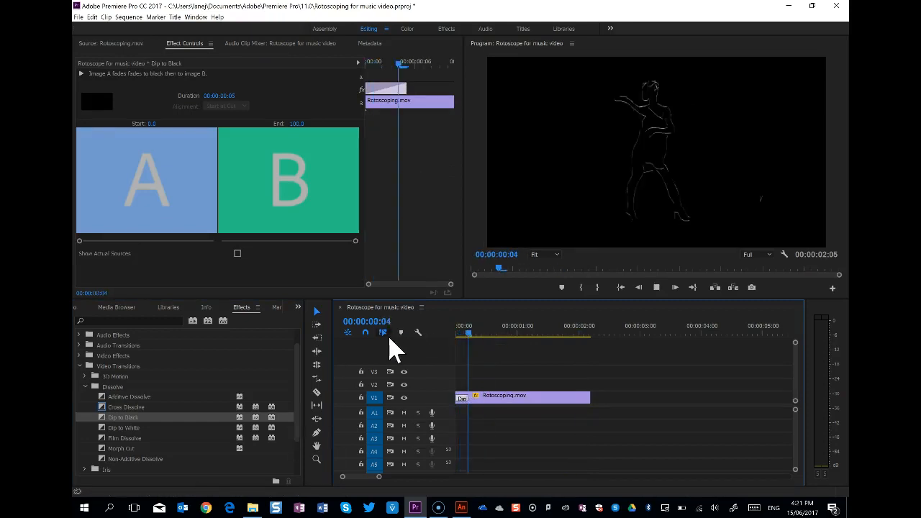
pyautogui.moveTo(532, 333); pyautogui.dragTo(435, 333)
pyautogui.press('space')
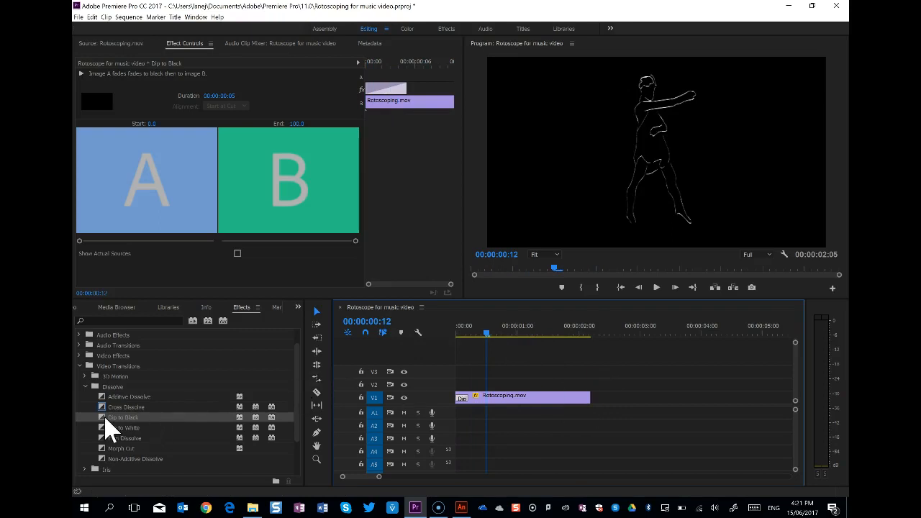
# - Apply the Dip to Black transition to the end of the Rotoscoping.mov clip and play the whole sequence
pyautogui.moveTo(105, 420); pyautogui.dragTo(586, 397)
pyautogui.moveTo(586, 339); pyautogui.dragTo(385, 338)
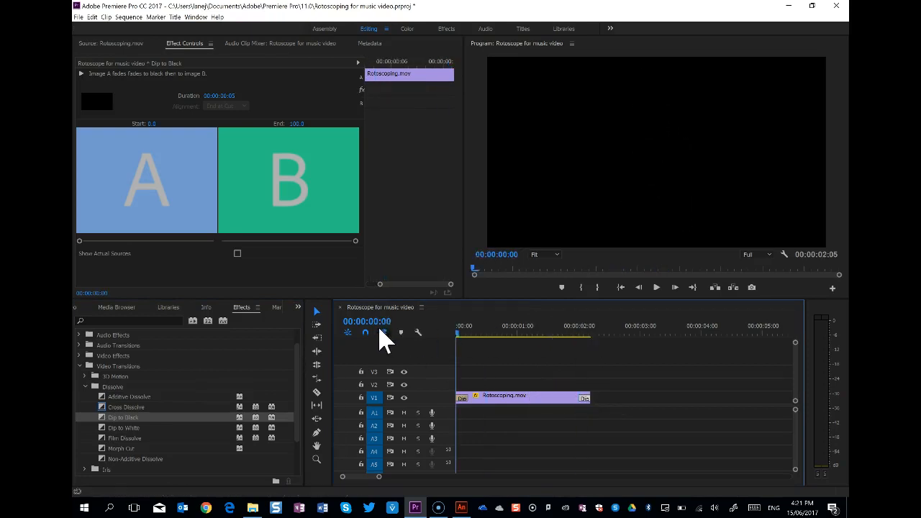
pyautogui.press('space')
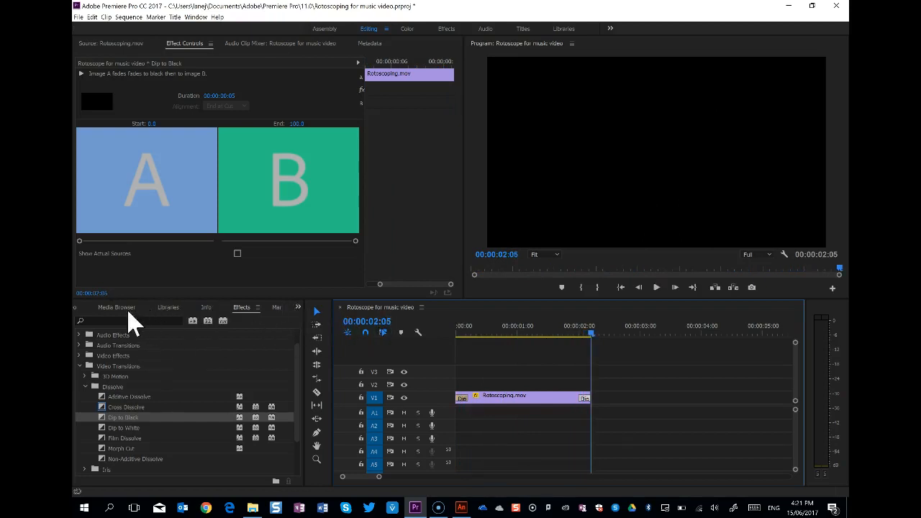
# - Add the Dean Lewis - Waves.mp3 song to track A1 at the start of the sequence and listen to its opening
pyautogui.click(75, 308)
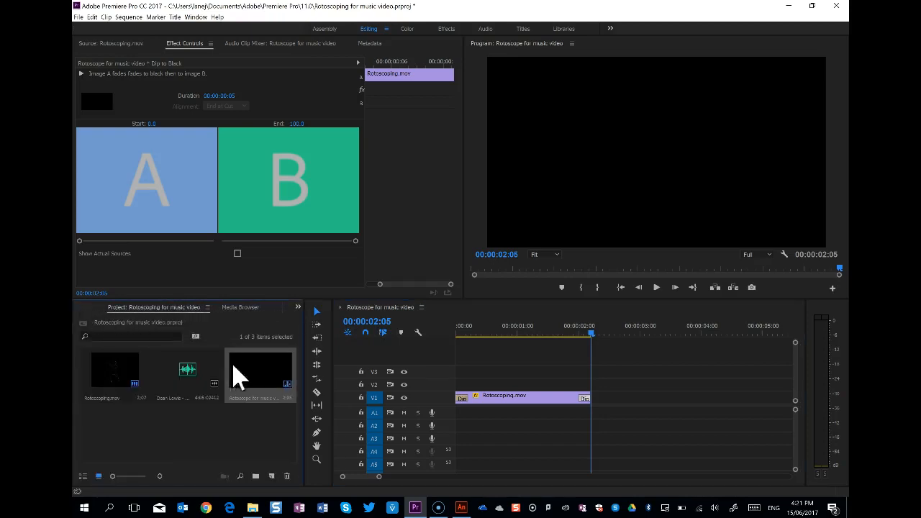
pyautogui.click(186, 383)
pyautogui.moveTo(194, 381); pyautogui.dragTo(456, 413)
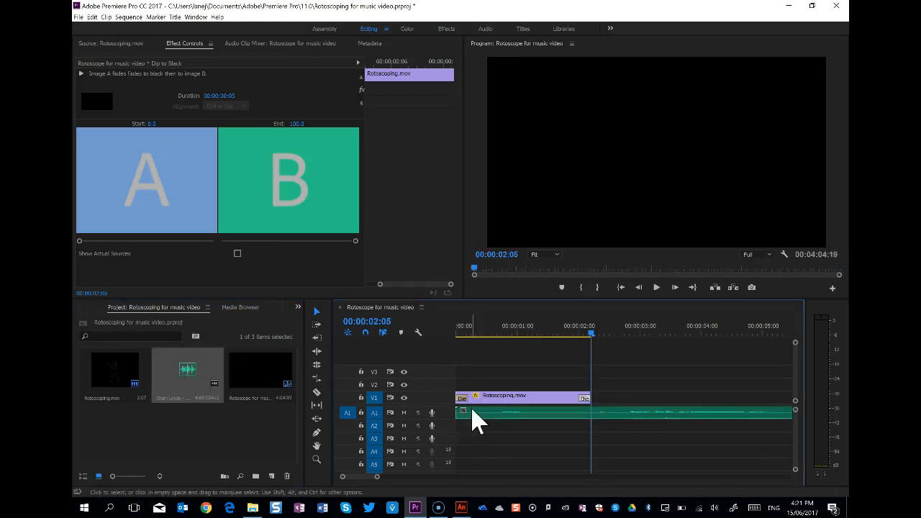
pyautogui.moveTo(518, 331); pyautogui.dragTo(504, 334)
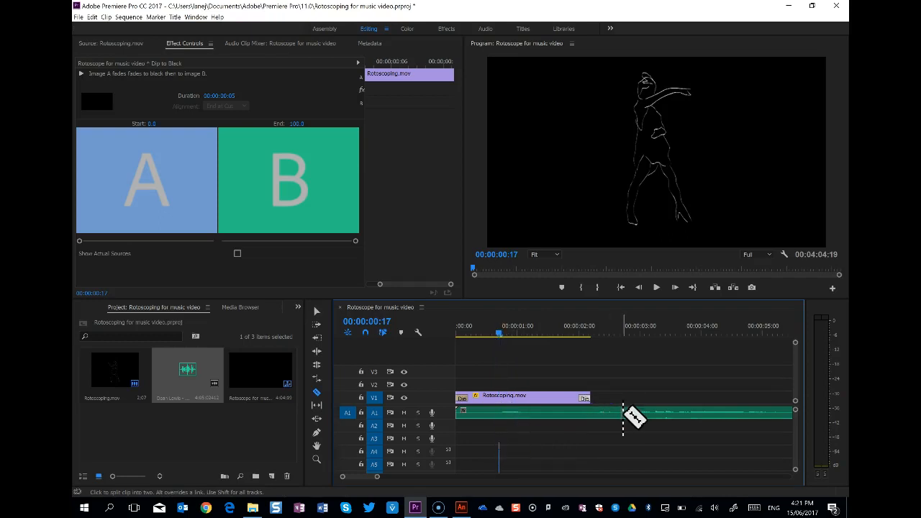
# - Split the song just before the 3-second mark, delete the opening part, and move the remainder to the sequence start
pyautogui.click(627, 413)
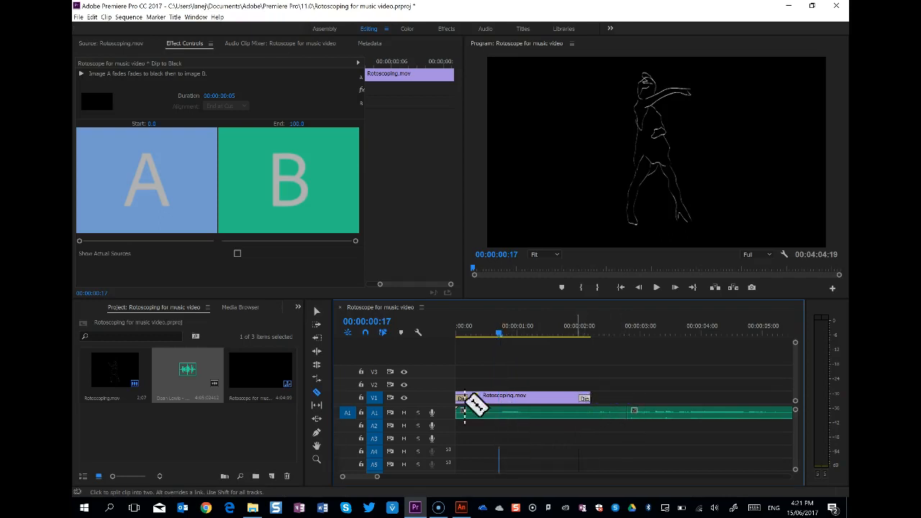
pyautogui.click(317, 313)
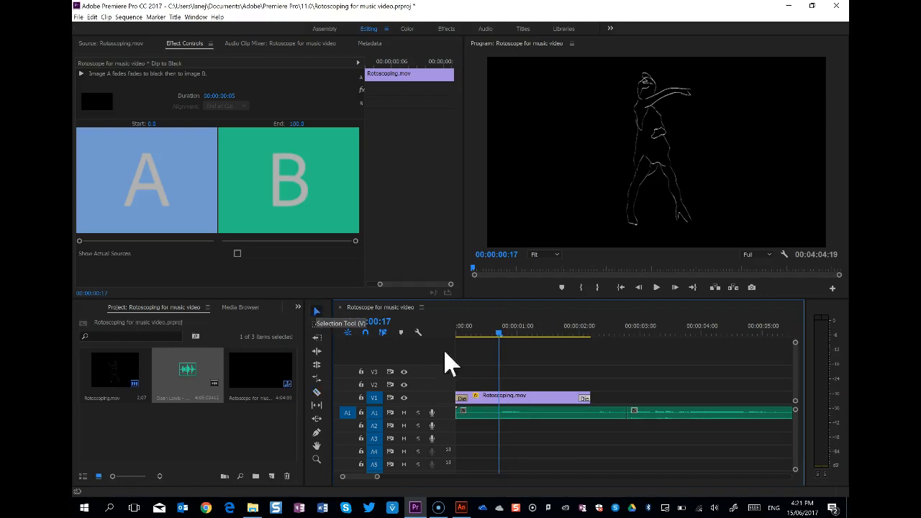
pyautogui.click(582, 413)
pyautogui.press('Delete')
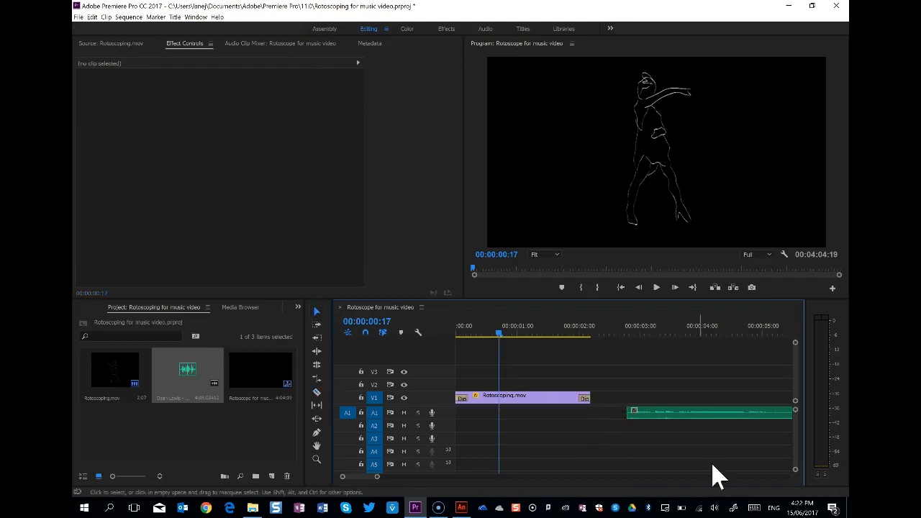
pyautogui.moveTo(653, 416); pyautogui.dragTo(540, 420)
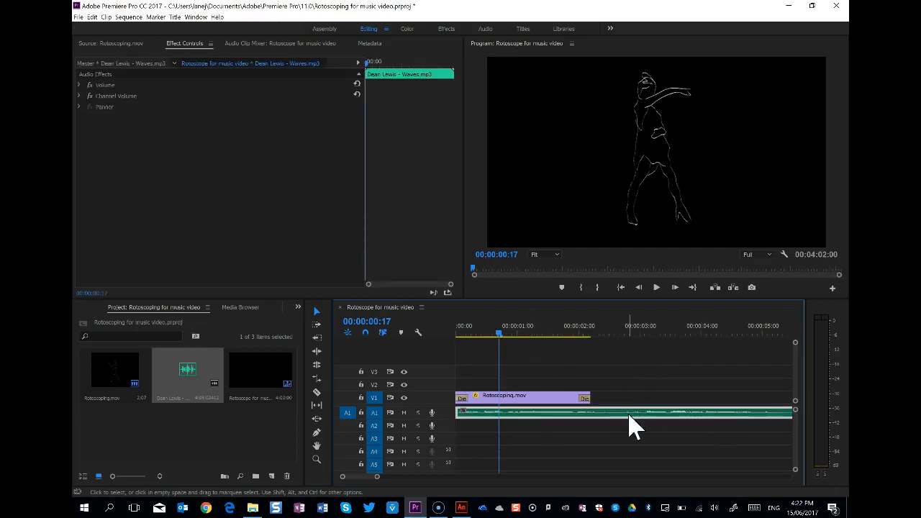
# - Cut the song at the end of the Rotoscoping.mov clip, delete the excess audio, and play the sequence from the start
pyautogui.click(526, 336)
pyautogui.click(581, 334)
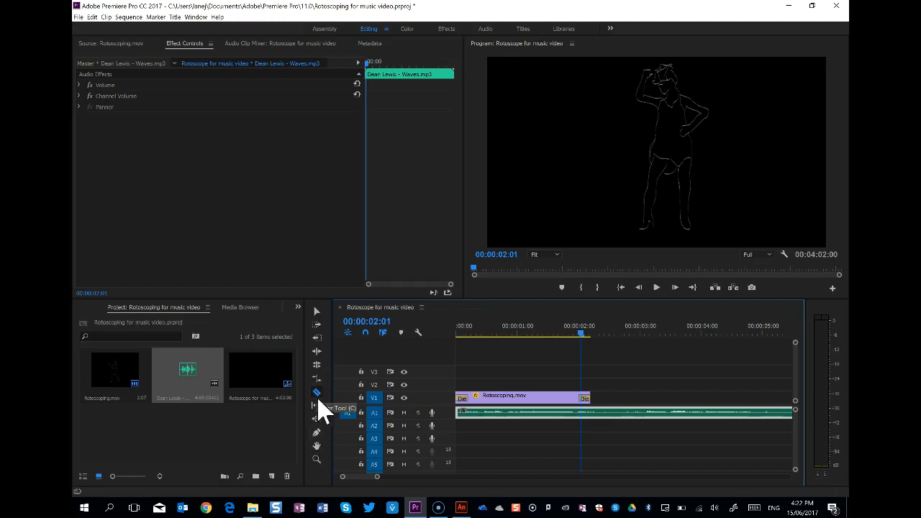
pyautogui.click(591, 413)
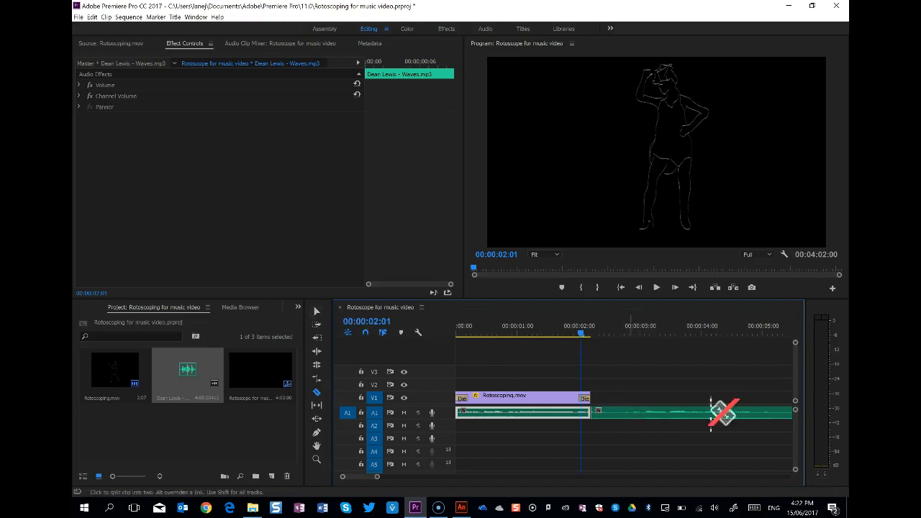
pyautogui.press('v')
pyautogui.click(642, 416)
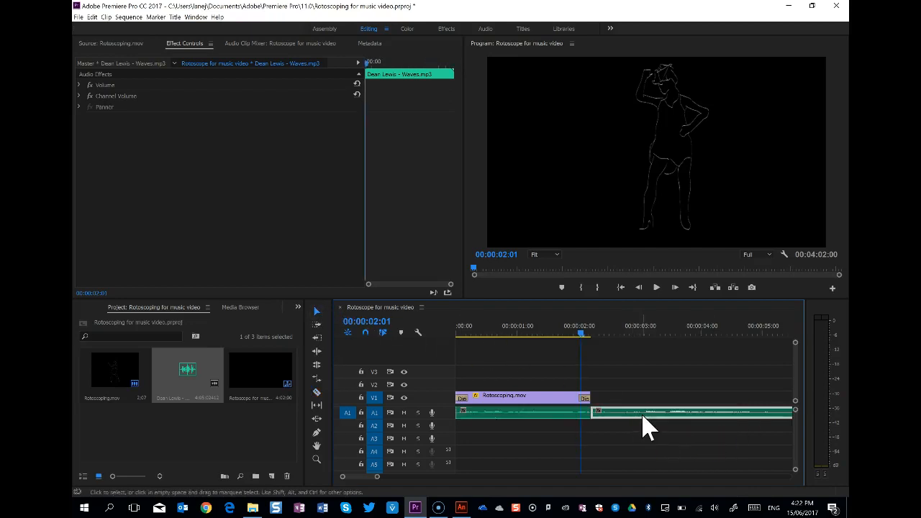
pyautogui.press('Delete')
pyautogui.moveTo(583, 342); pyautogui.dragTo(423, 344)
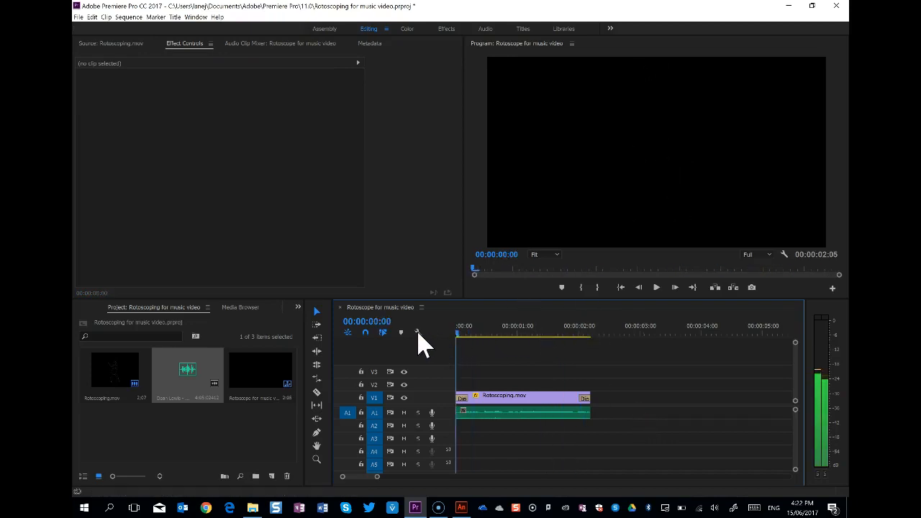
pyautogui.press('space')
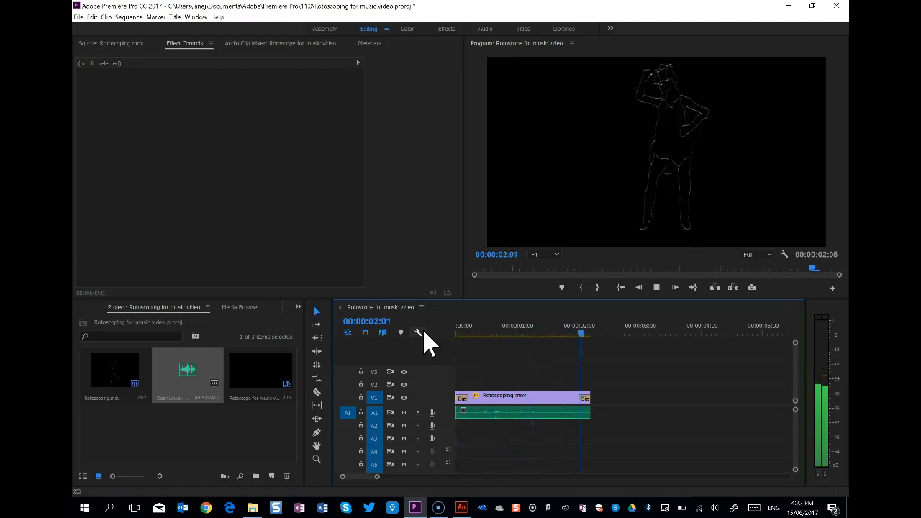
pyautogui.press('space')
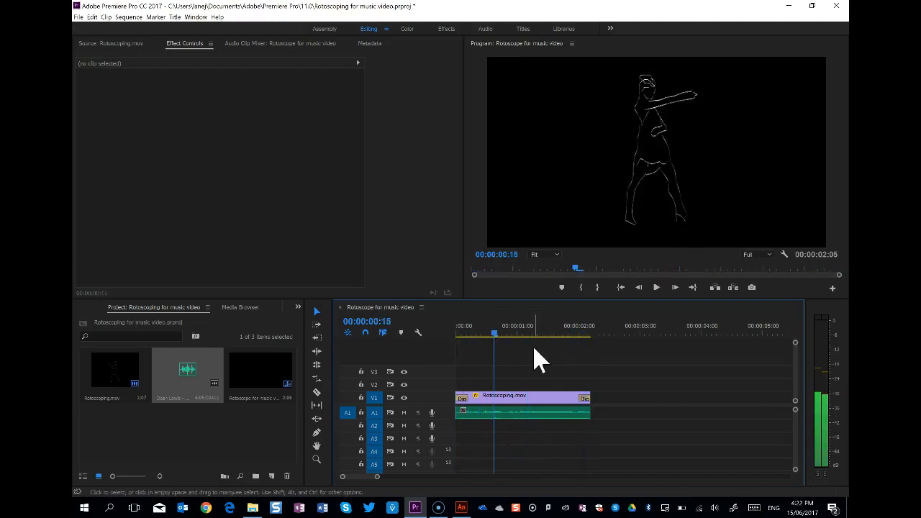
# - Apply the Exponential Fade crossfade from the audio transitions to the start of the song on track A1
pyautogui.click(298, 307)
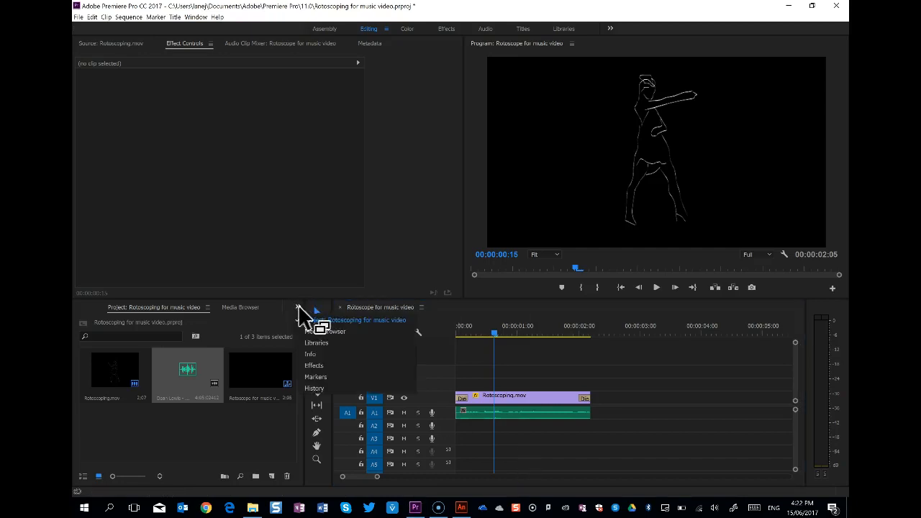
pyautogui.click(317, 367)
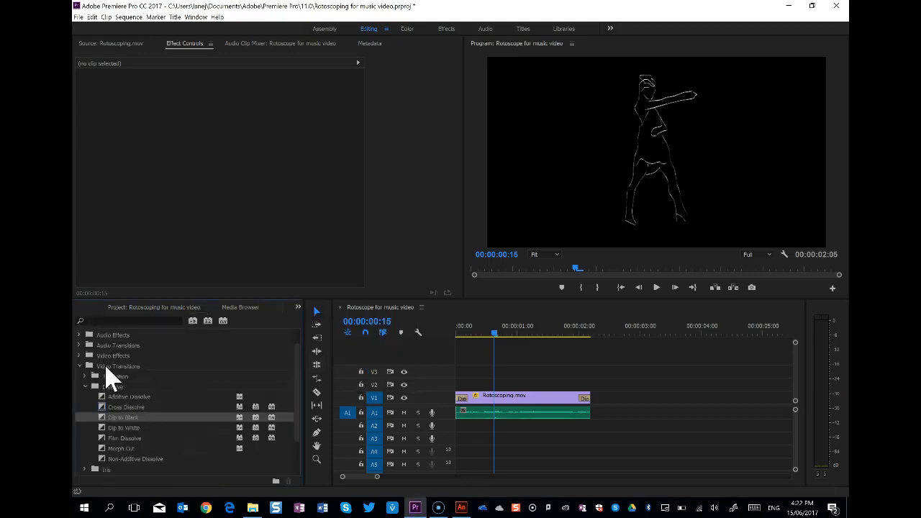
pyautogui.click(80, 367)
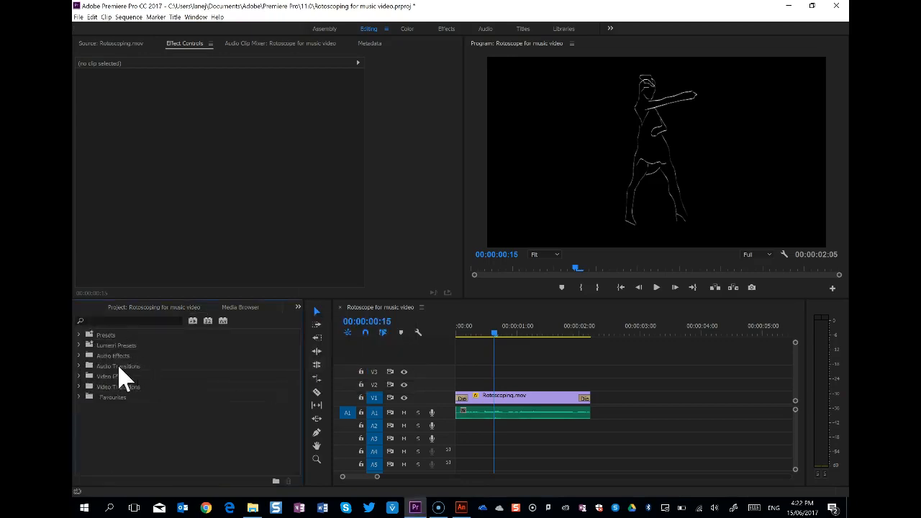
pyautogui.click(80, 366)
pyautogui.click(86, 377)
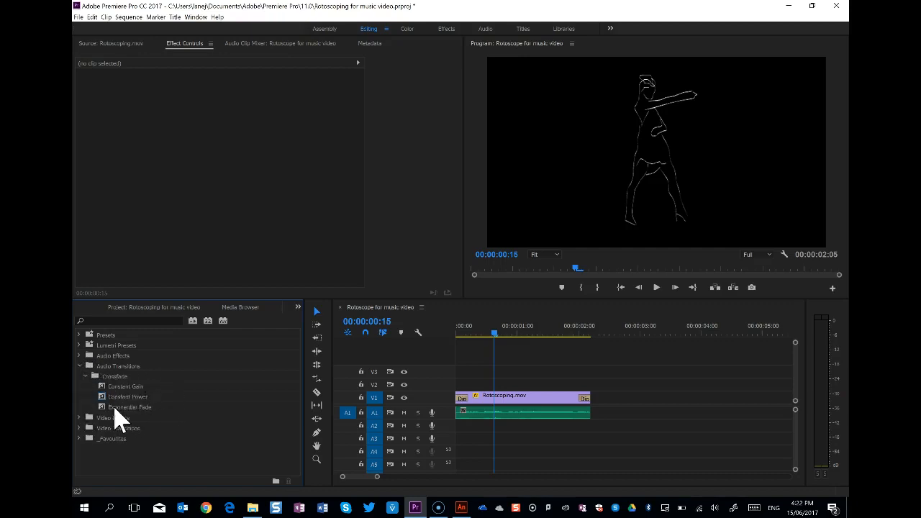
pyautogui.moveTo(126, 411); pyautogui.dragTo(461, 412)
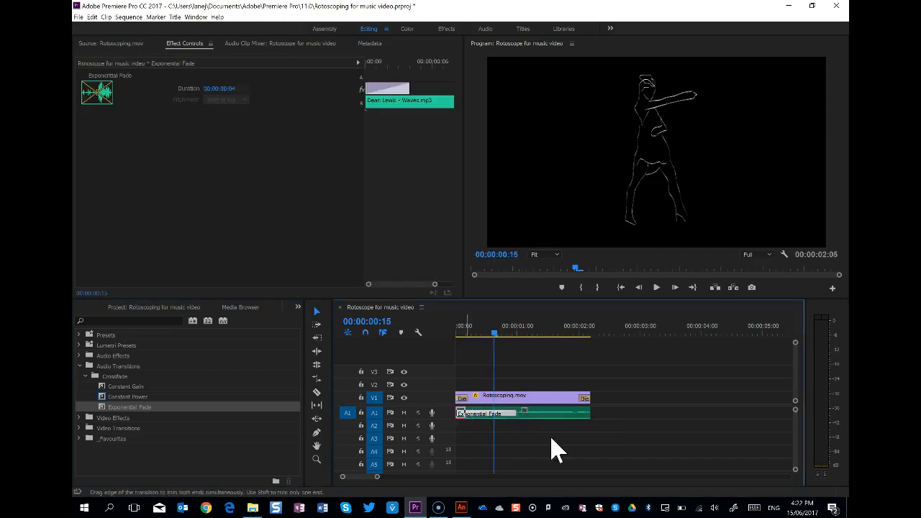
# - Apply the Exponential Fade to the end of the song on A1 and return the playhead to the sequence start
pyautogui.moveTo(141, 408); pyautogui.dragTo(561, 416)
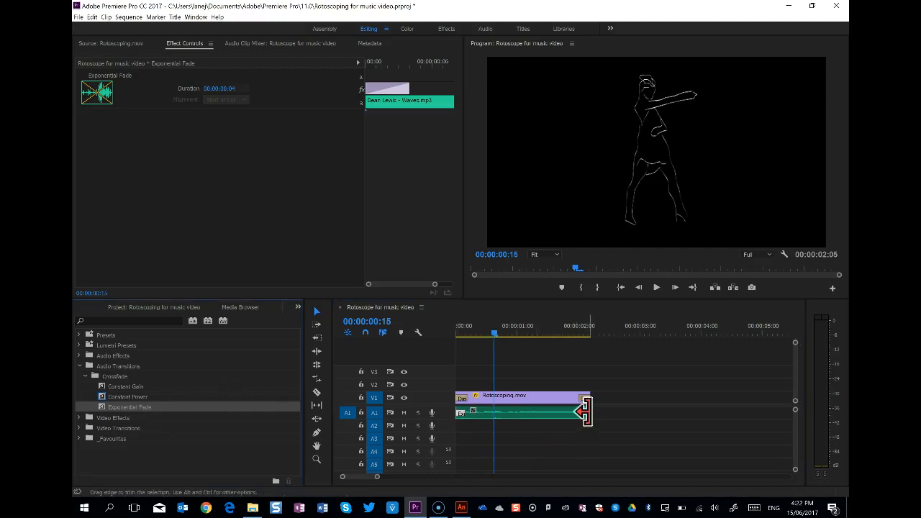
pyautogui.moveTo(103, 408); pyautogui.dragTo(587, 412)
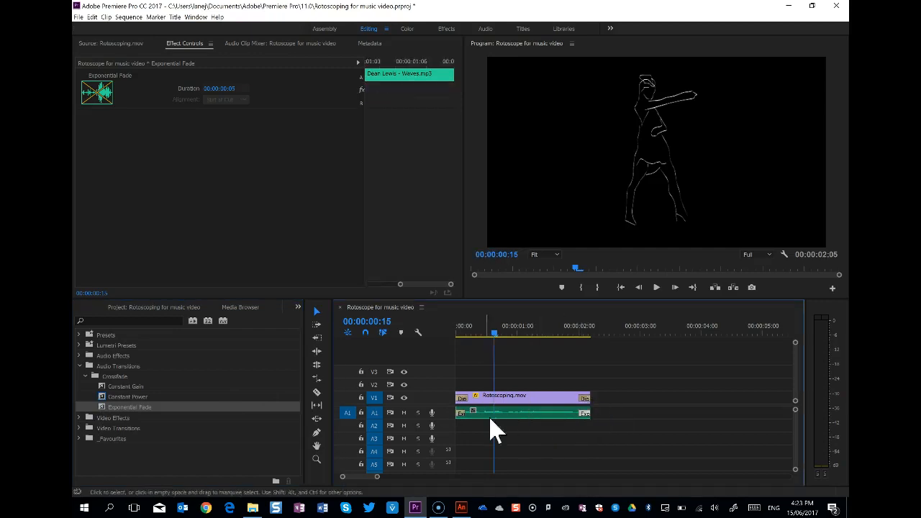
pyautogui.moveTo(520, 332); pyautogui.dragTo(455, 344)
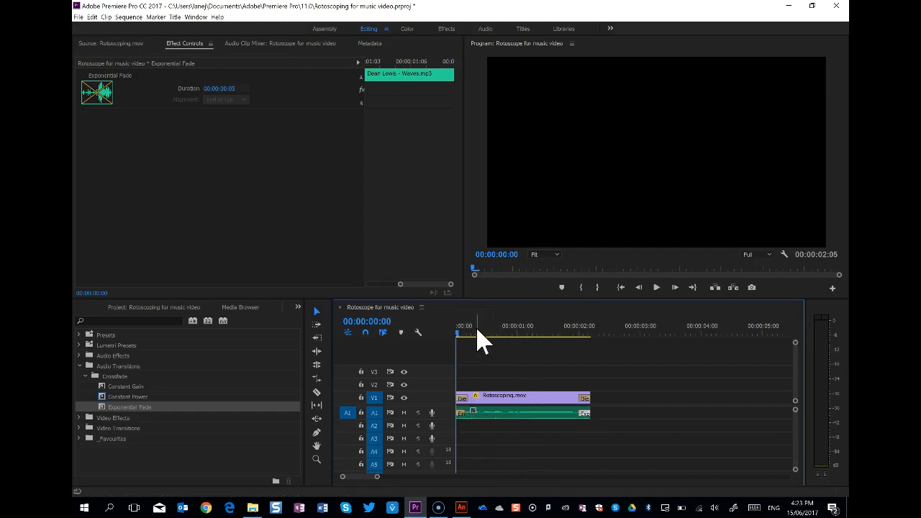
# - Play the sequence from the start to check the video and audio fades, and stop it partway through
pyautogui.press('space')
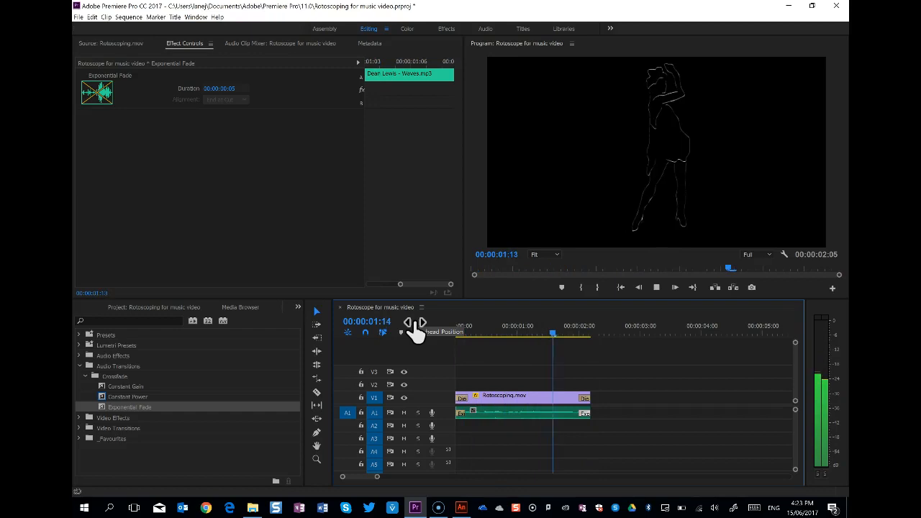
pyautogui.press('space')
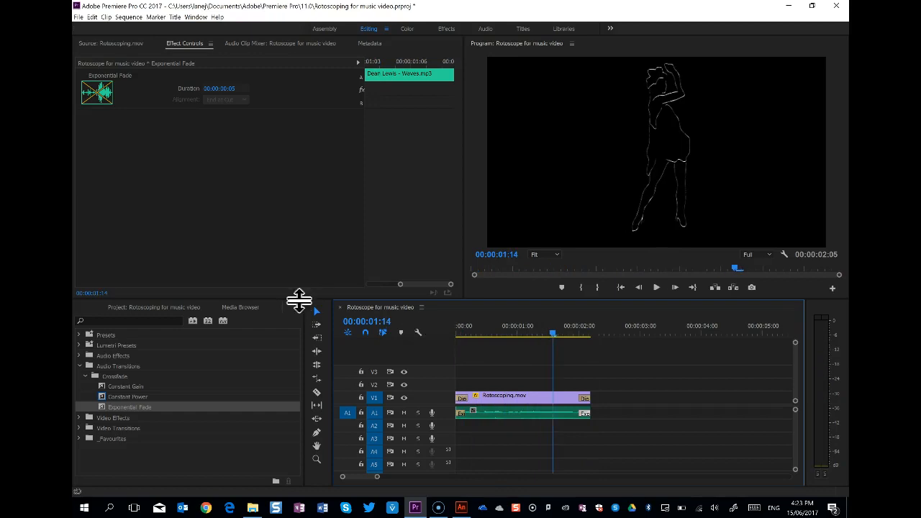
pyautogui.moveTo(463, 514)
# - Review the sequence's export settings with H.264 and the Match Source - High bitrate preset, and close them without exporting
pyautogui.click(517, 400)
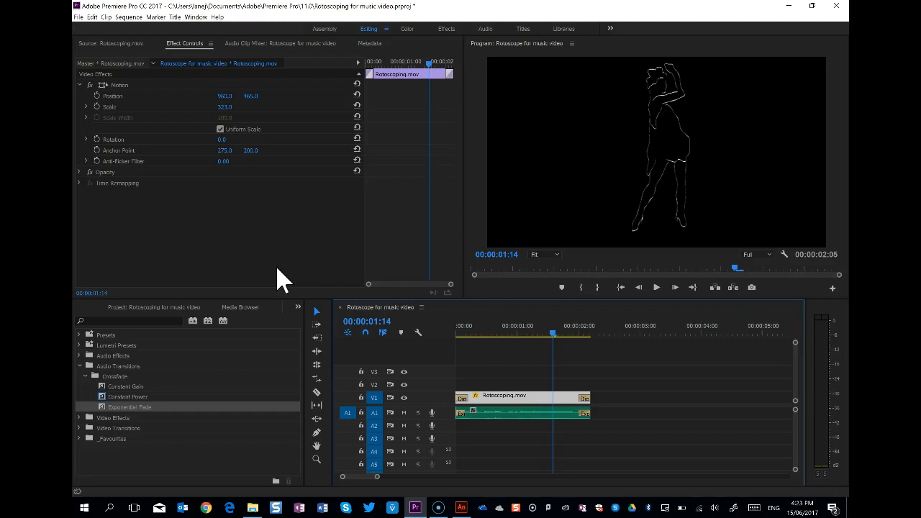
pyautogui.hotkey('ctrl', 'm')
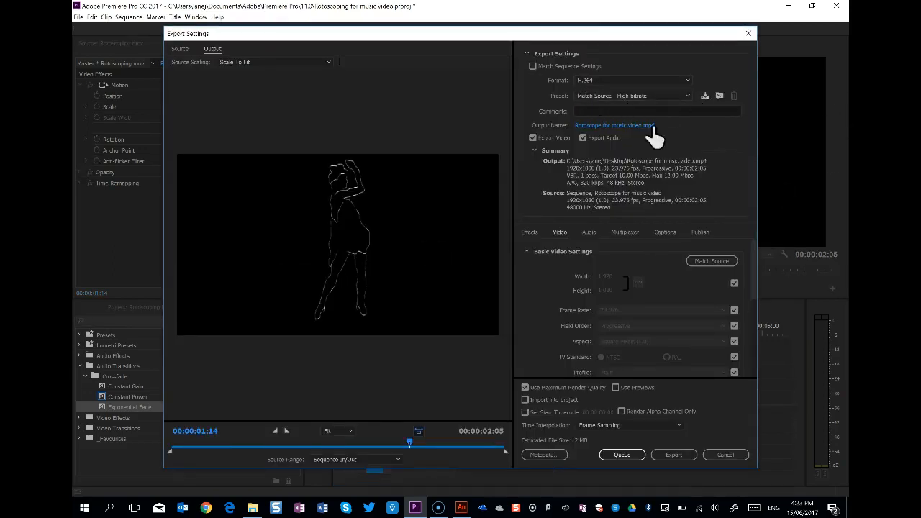
pyautogui.click(623, 98)
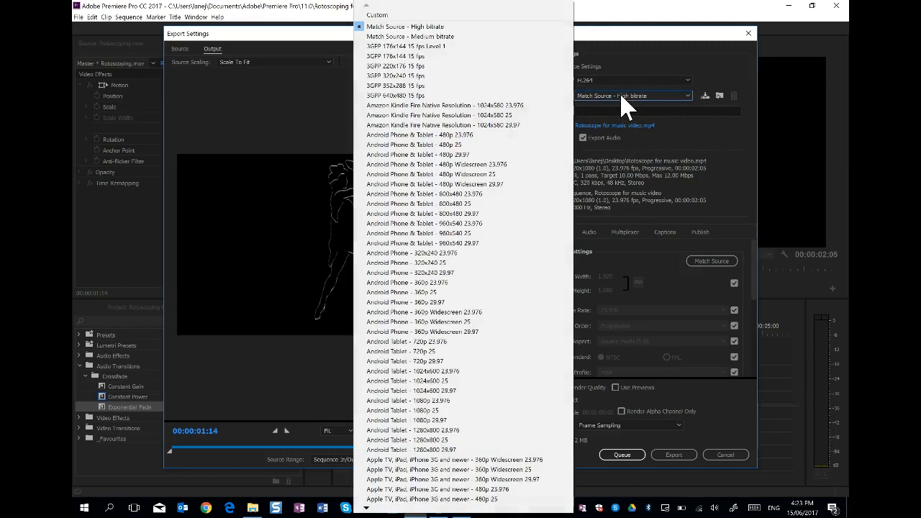
pyautogui.click(454, 30)
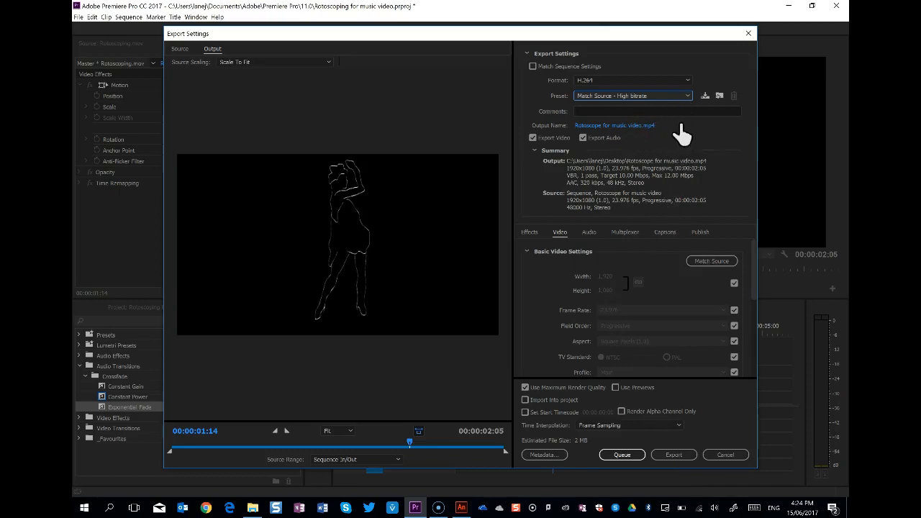
pyautogui.click(743, 461)
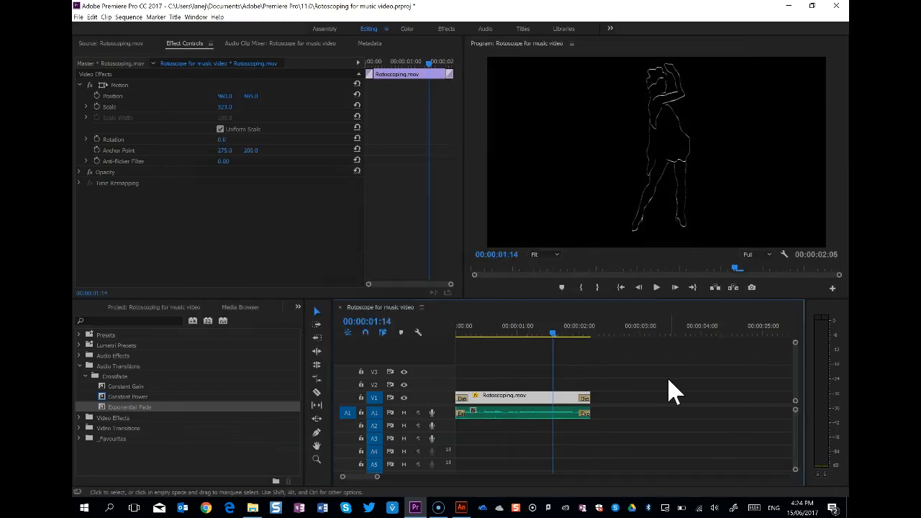
# - Switch to Adobe Animate, display the timeline, and briefly show the Video layer behind the outlines before hiding it again
pyautogui.click(461, 508)
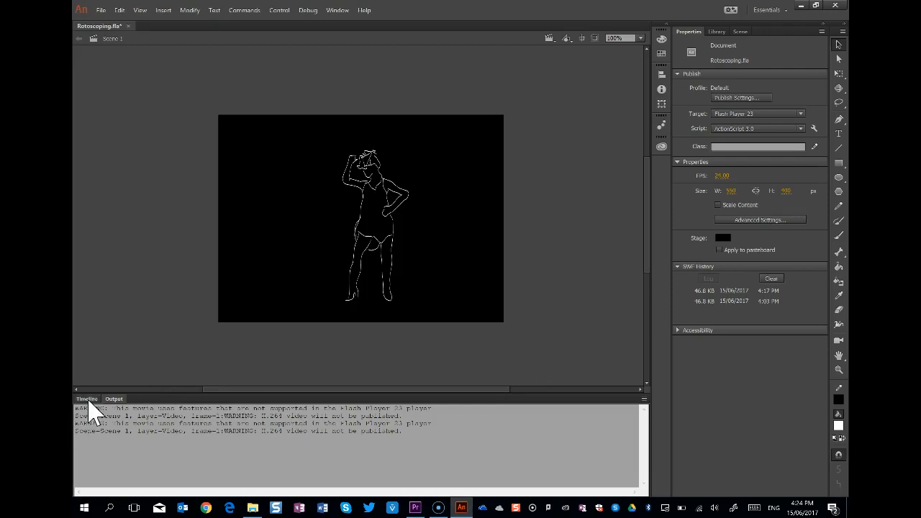
pyautogui.click(86, 399)
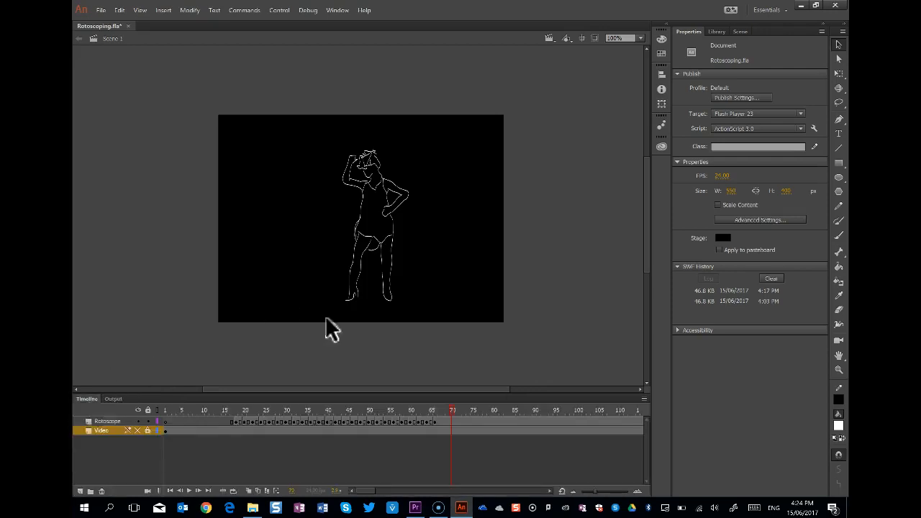
pyautogui.click(138, 431)
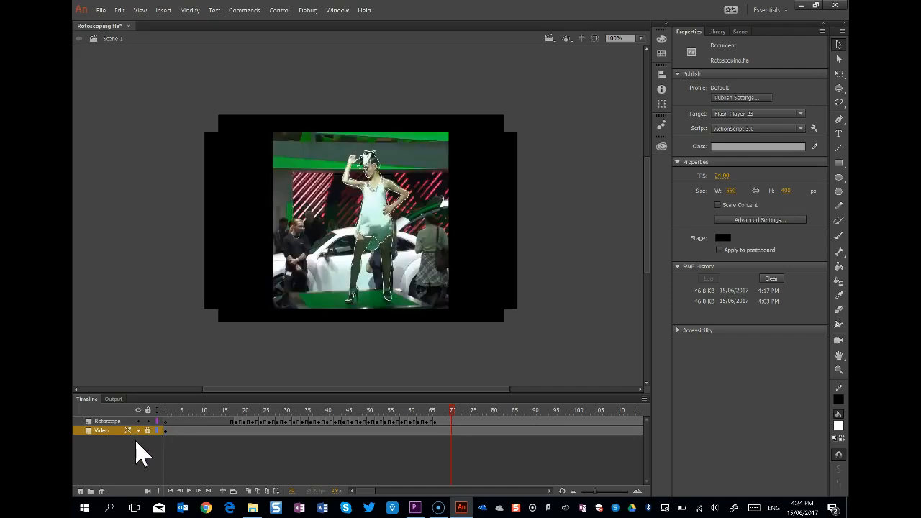
pyautogui.click(138, 431)
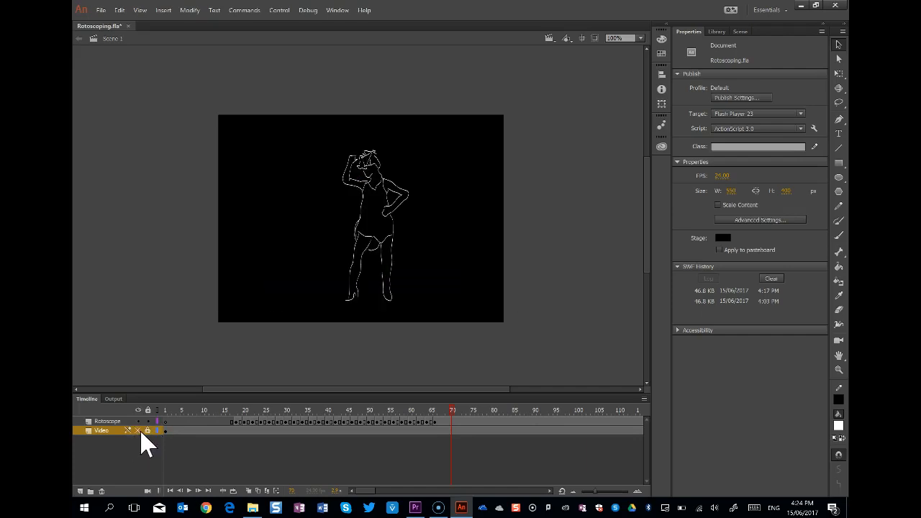
# - Review the animation's video export settings, including ignoring the stage color to generate an alpha channel, and cancel without exporting
pyautogui.click(102, 10)
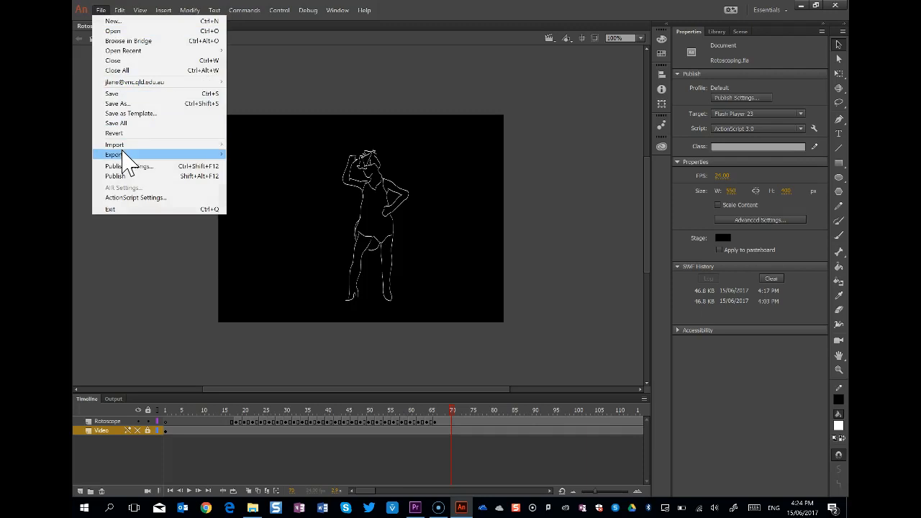
pyautogui.moveTo(214, 154)
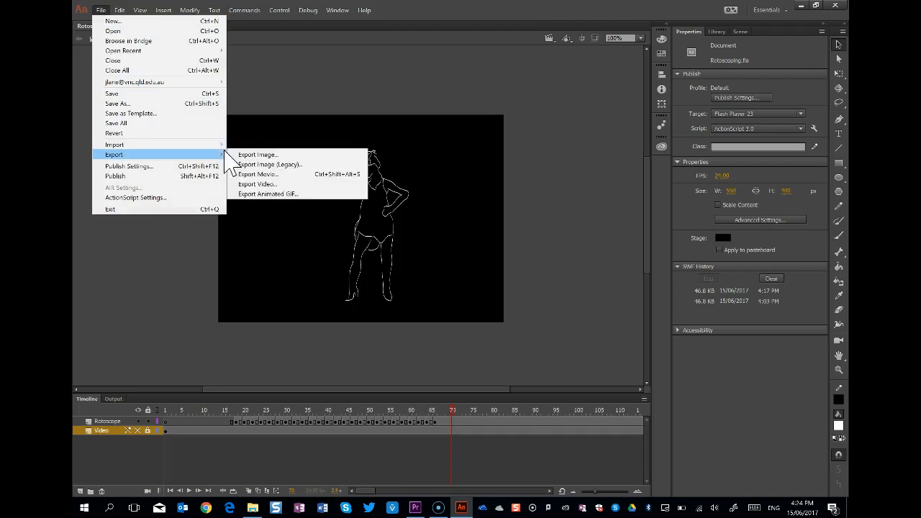
pyautogui.click(285, 189)
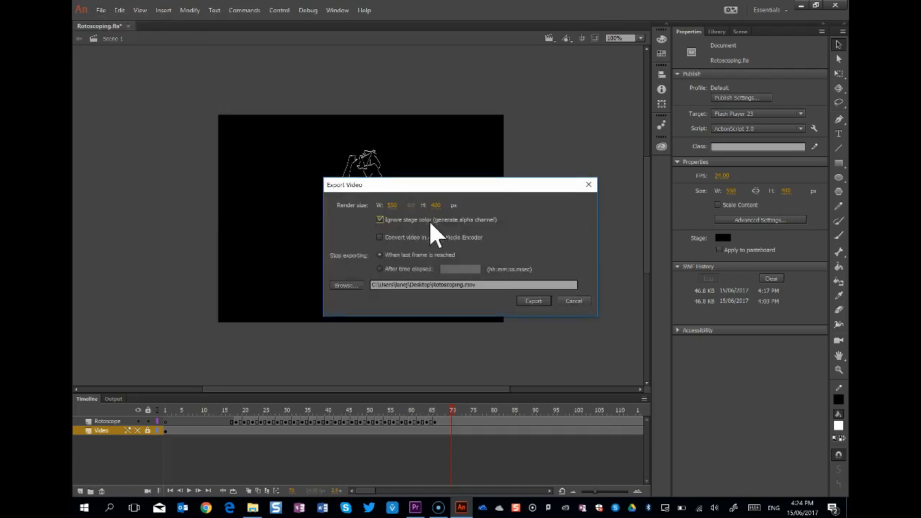
pyautogui.click(384, 217)
pyautogui.click(578, 301)
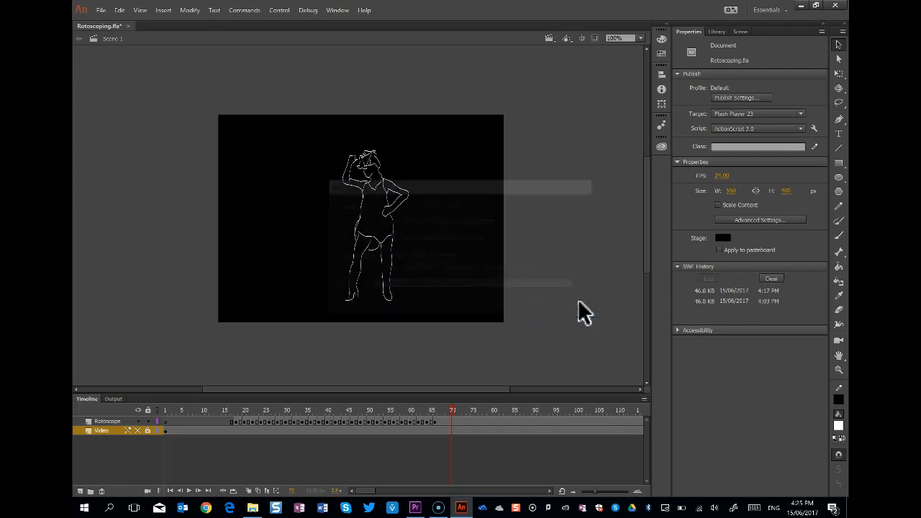
# - Switch to Premiere Pro, view the importable media files on the Desktop, and cancel the import
pyautogui.click(416, 508)
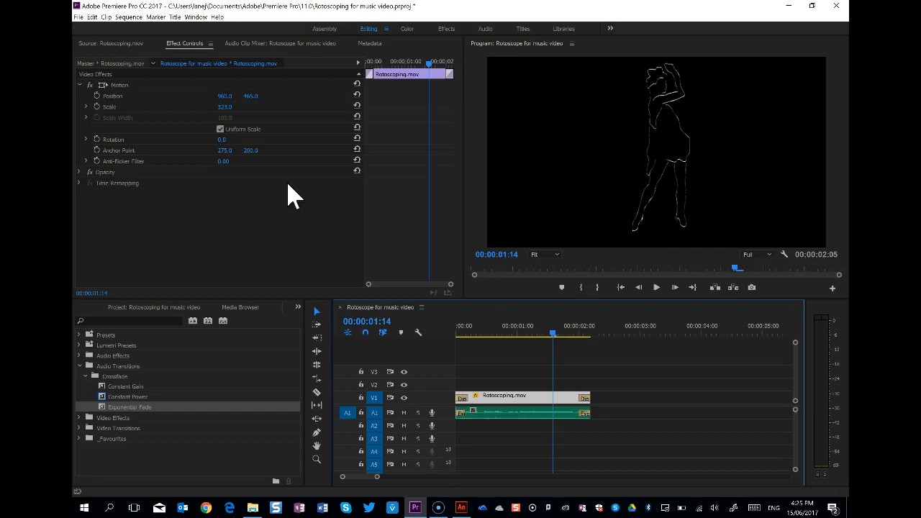
pyautogui.hotkey('ctrl', 'i')
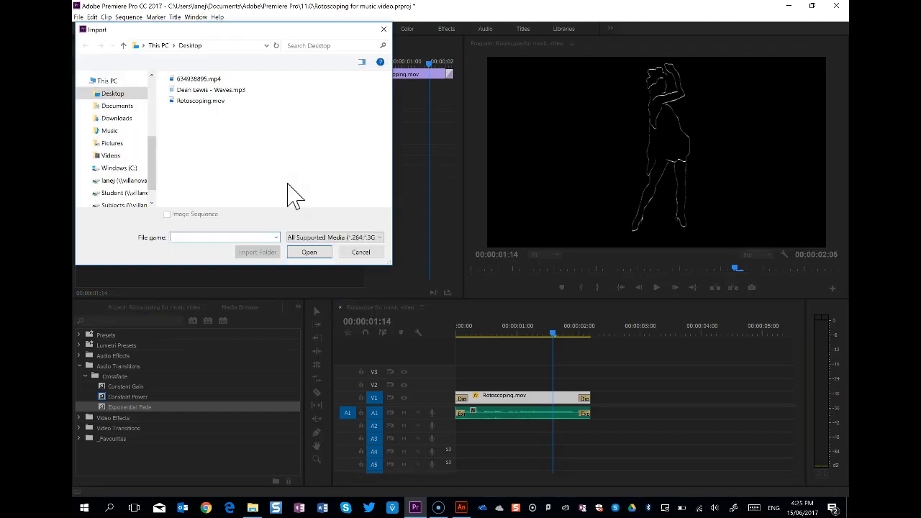
pyautogui.click(366, 254)
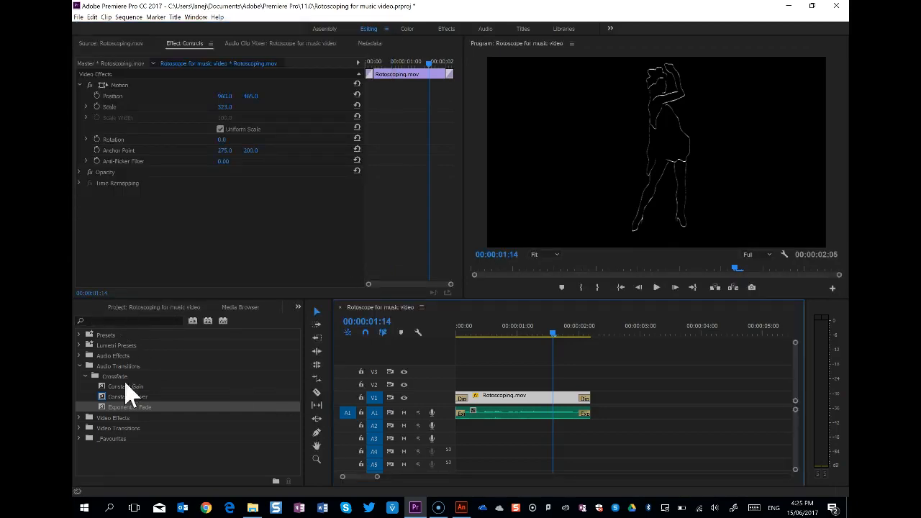
# - Display the project's media items and look over the new item types, including Sequence, without creating one
pyautogui.click(298, 307)
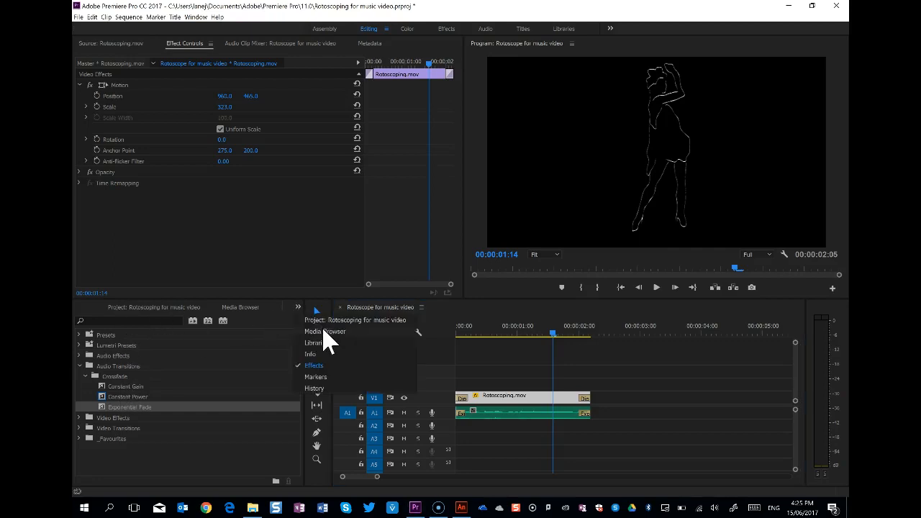
pyautogui.click(329, 320)
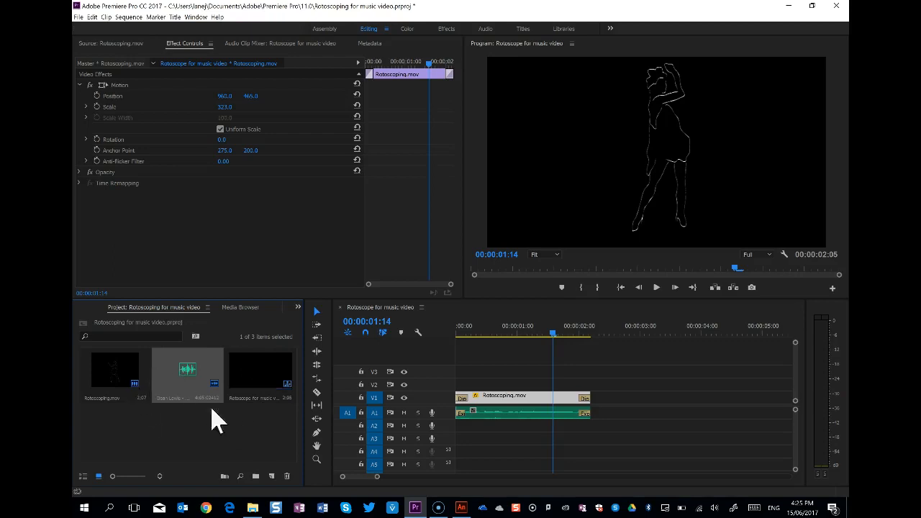
pyautogui.click(271, 476)
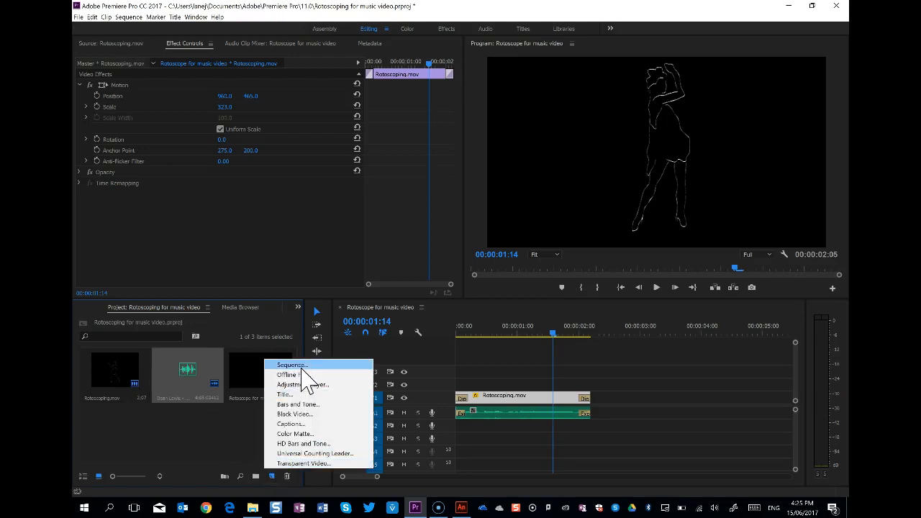
pyautogui.click(229, 444)
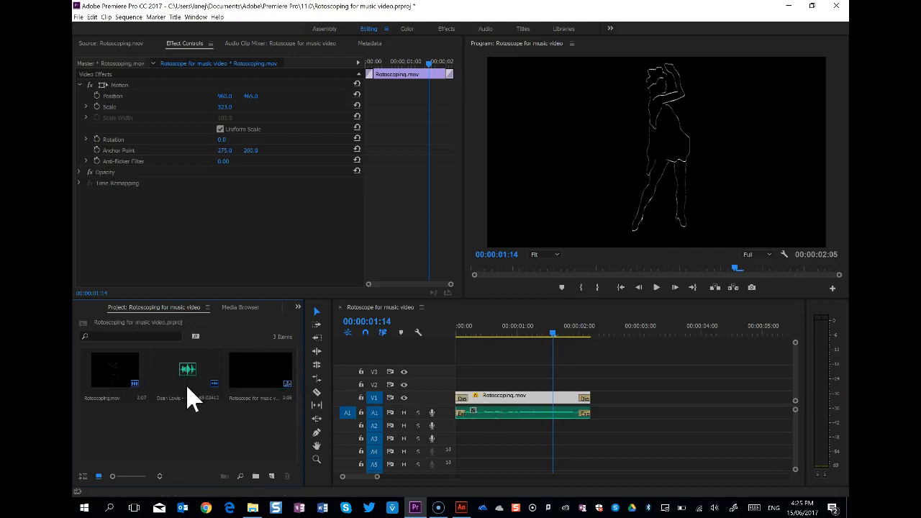
# - Inspect the Rotoscoping.mov clip on V1 and the opening Dip to Black and Exponential Fade transitions
pyautogui.click(503, 396)
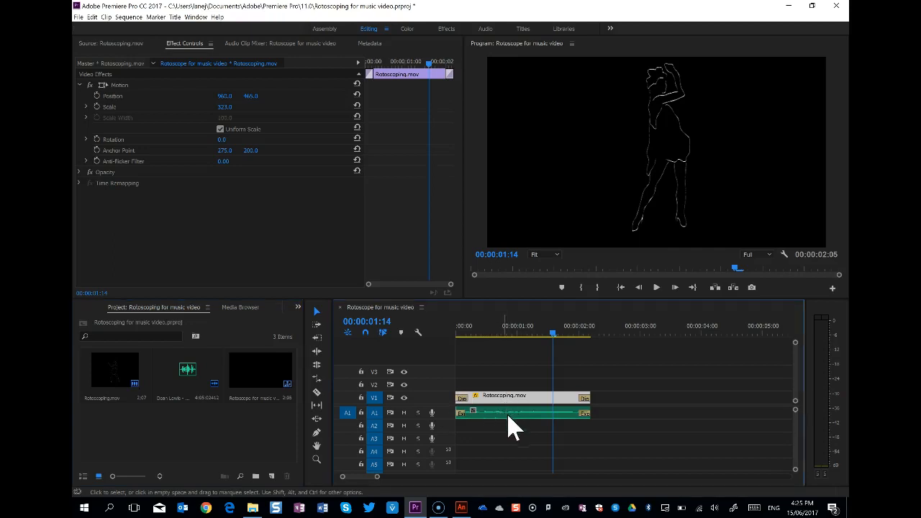
pyautogui.click(461, 398)
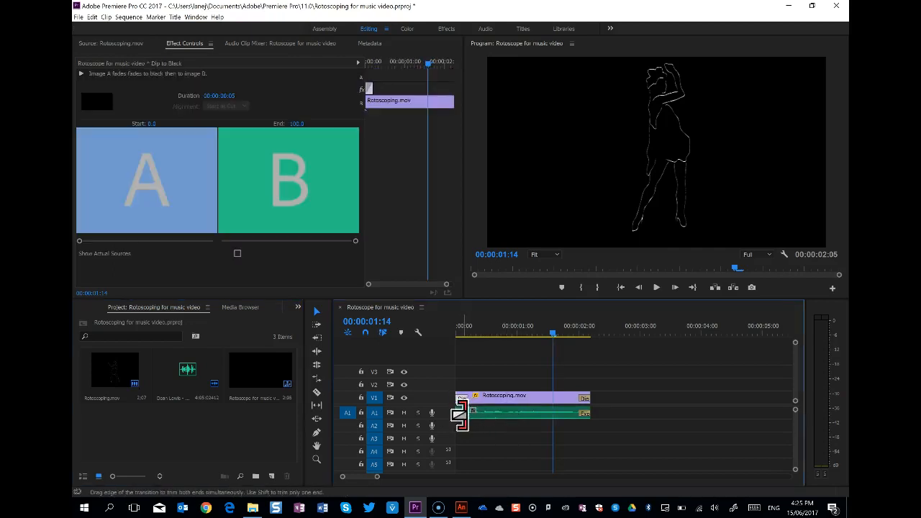
pyautogui.click(461, 413)
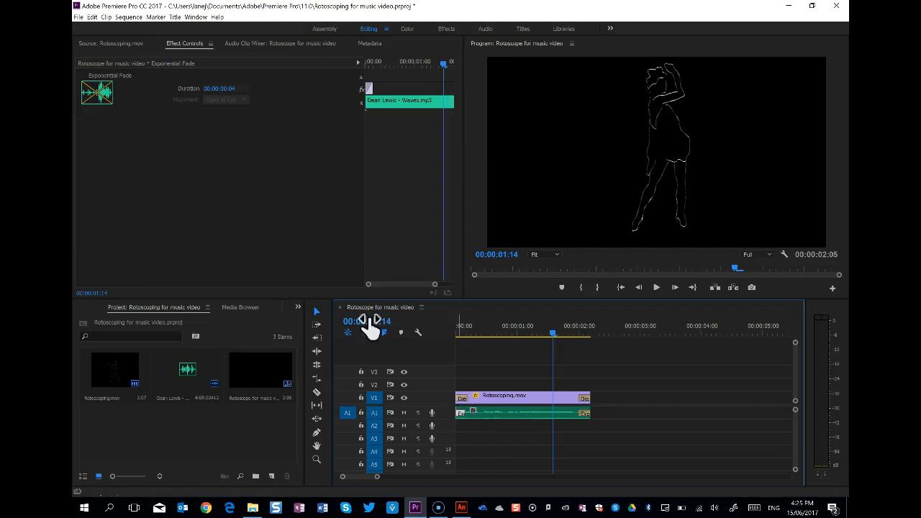
# - Display the effects list again and point out the Audio Transitions and Video Transitions folders
pyautogui.click(303, 311)
pyautogui.click(319, 364)
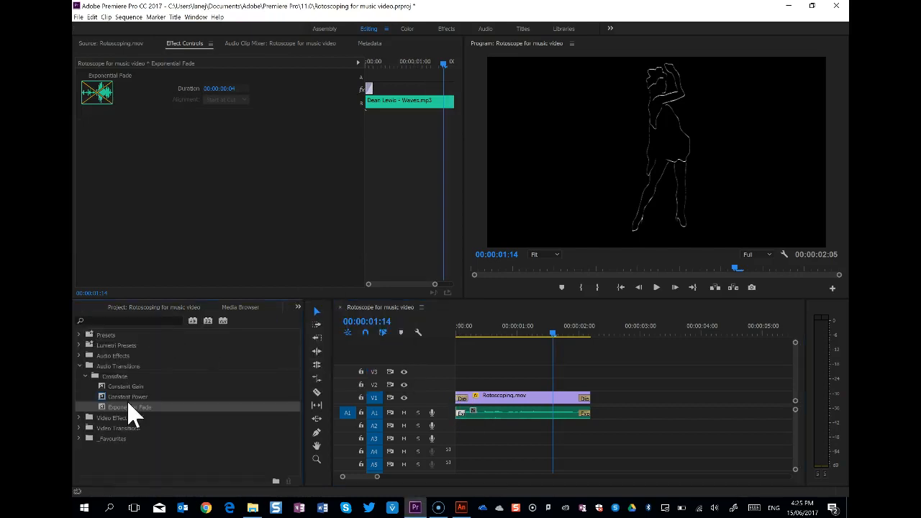
pyautogui.click(119, 367)
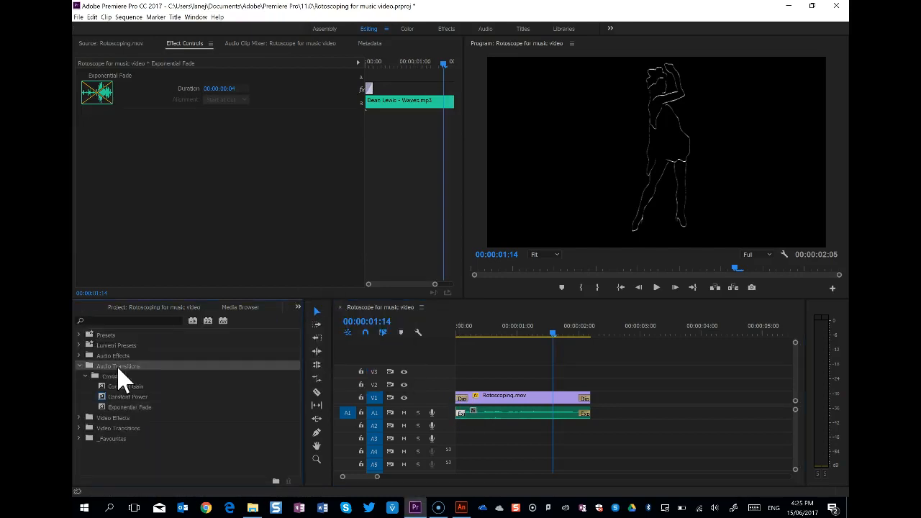
pyautogui.click(128, 430)
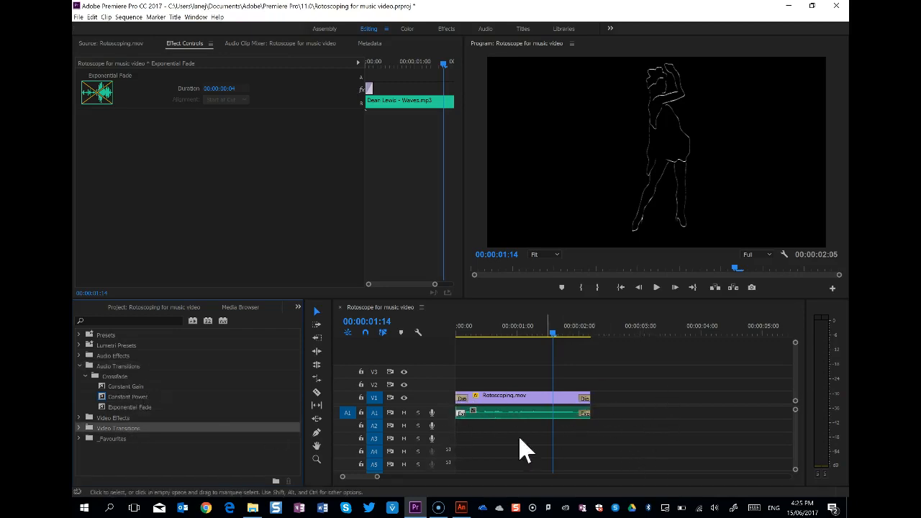
# - Open the sequence's export settings, choose the Match Source - High bitrate preset for H.264, and close without exporting
pyautogui.click(370, 312)
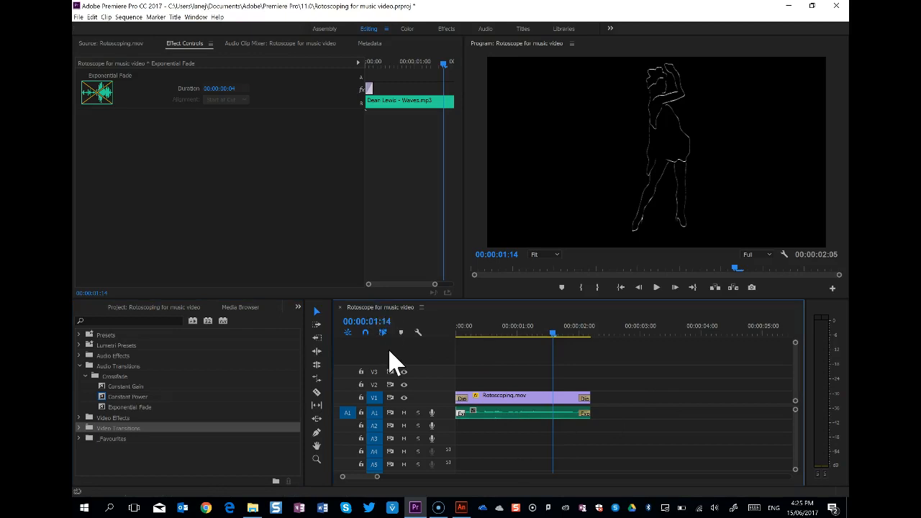
pyautogui.hotkey('ctrl', 'm')
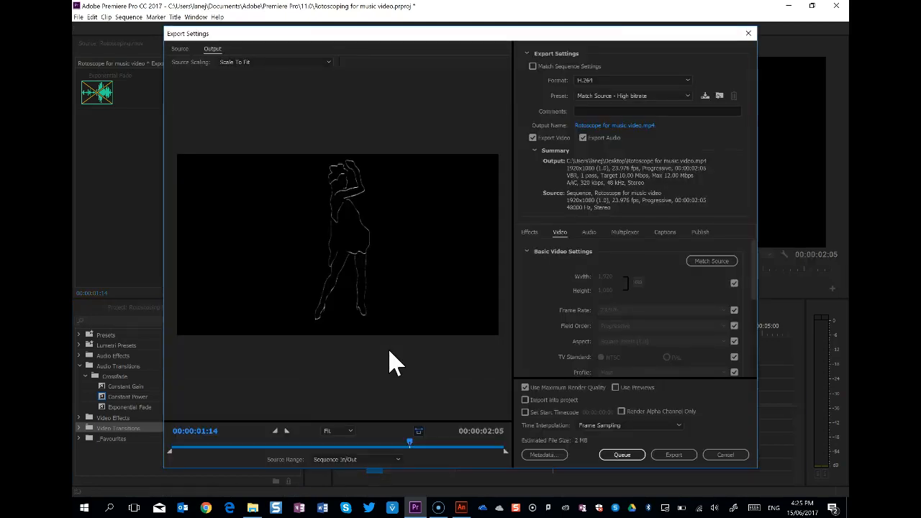
pyautogui.click(609, 98)
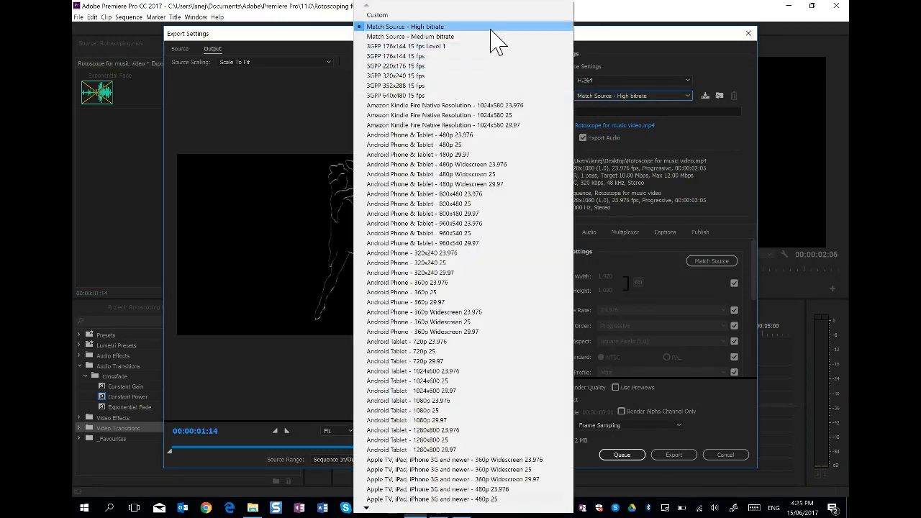
pyautogui.click(495, 28)
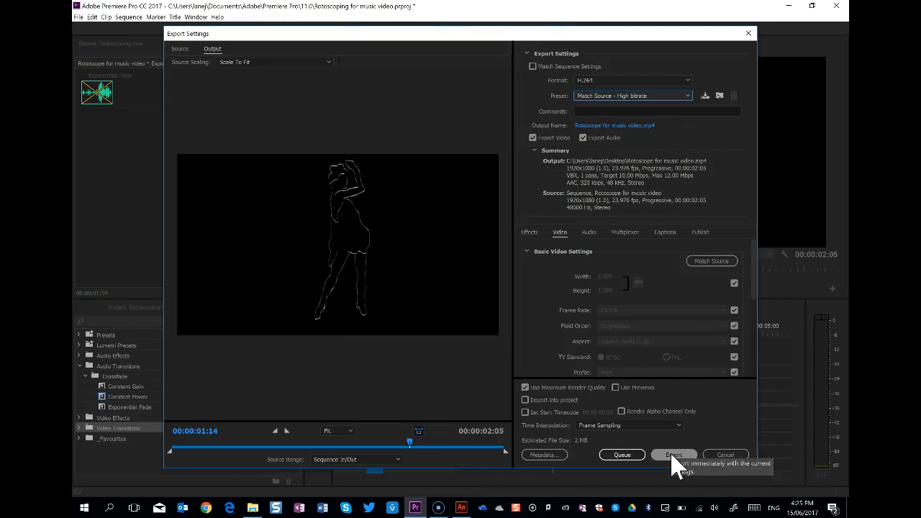
pyautogui.click(750, 33)
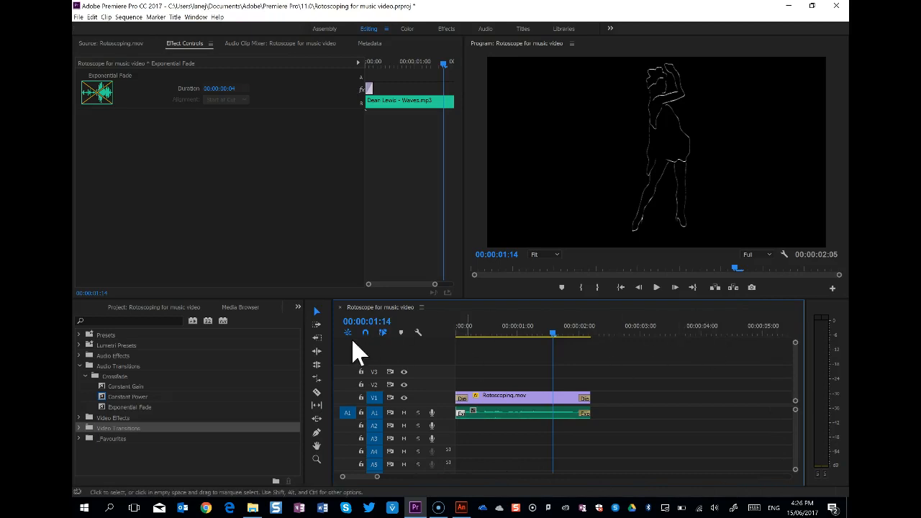
# - View the export settings for the sequence once more and close them, leaving the sequence unexported
pyautogui.click(199, 375)
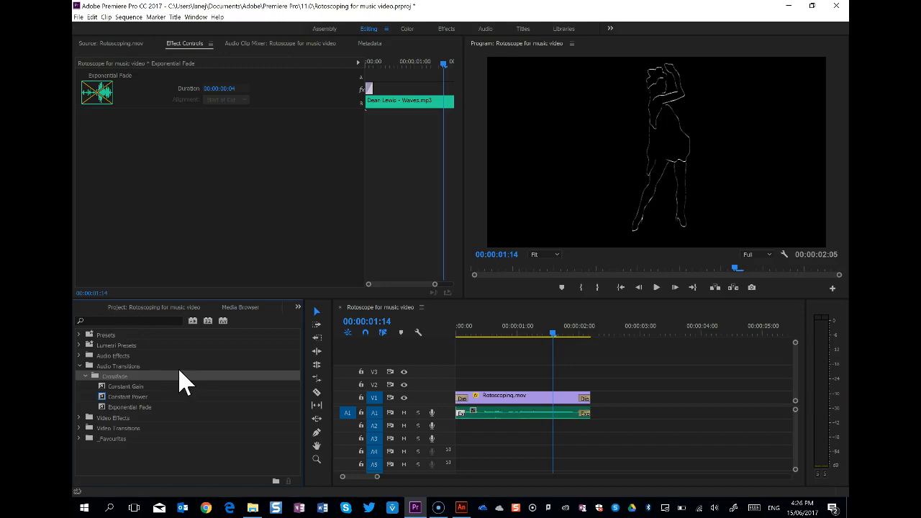
pyautogui.moveTo(184, 381); pyautogui.dragTo(515, 316)
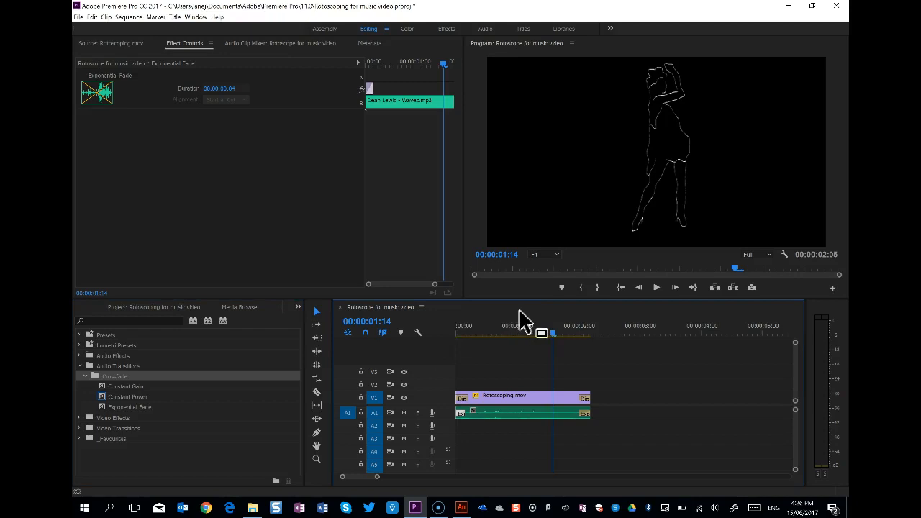
pyautogui.hotkey('ctrl', 'm')
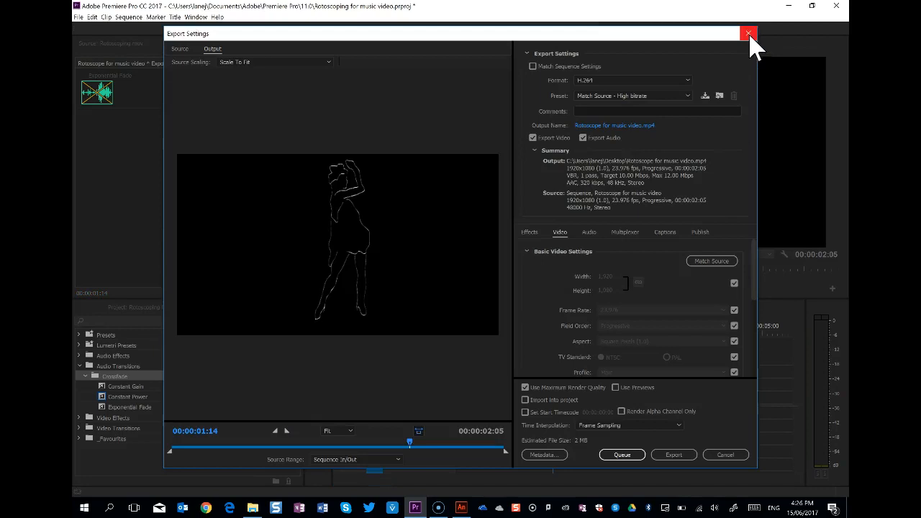
pyautogui.click(748, 34)
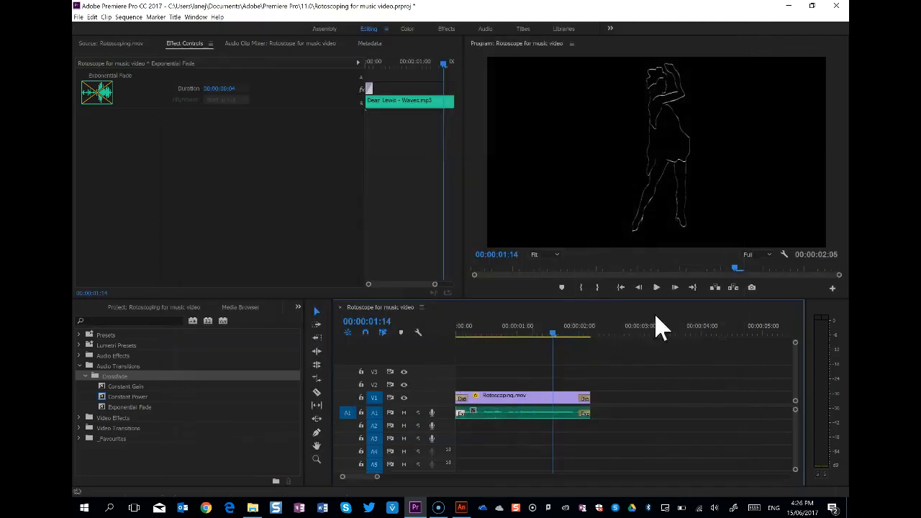